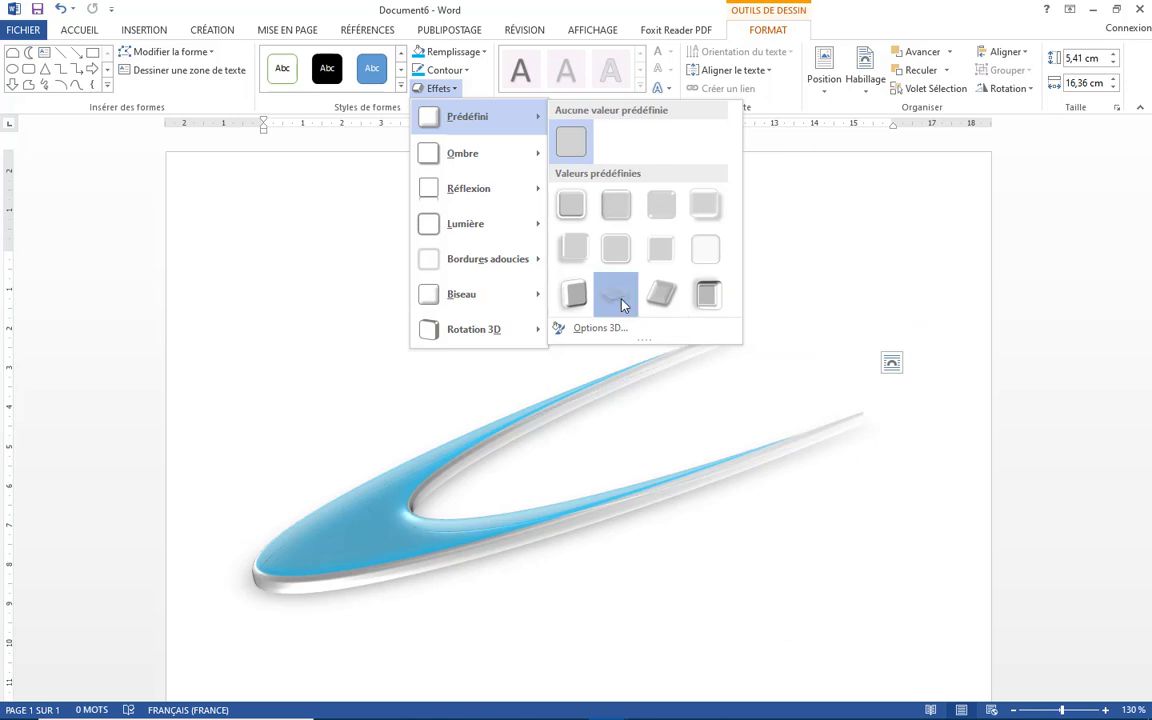
- Apply the Prédéfini 2 effect preset to the blue swoosh shape
click(624, 305)
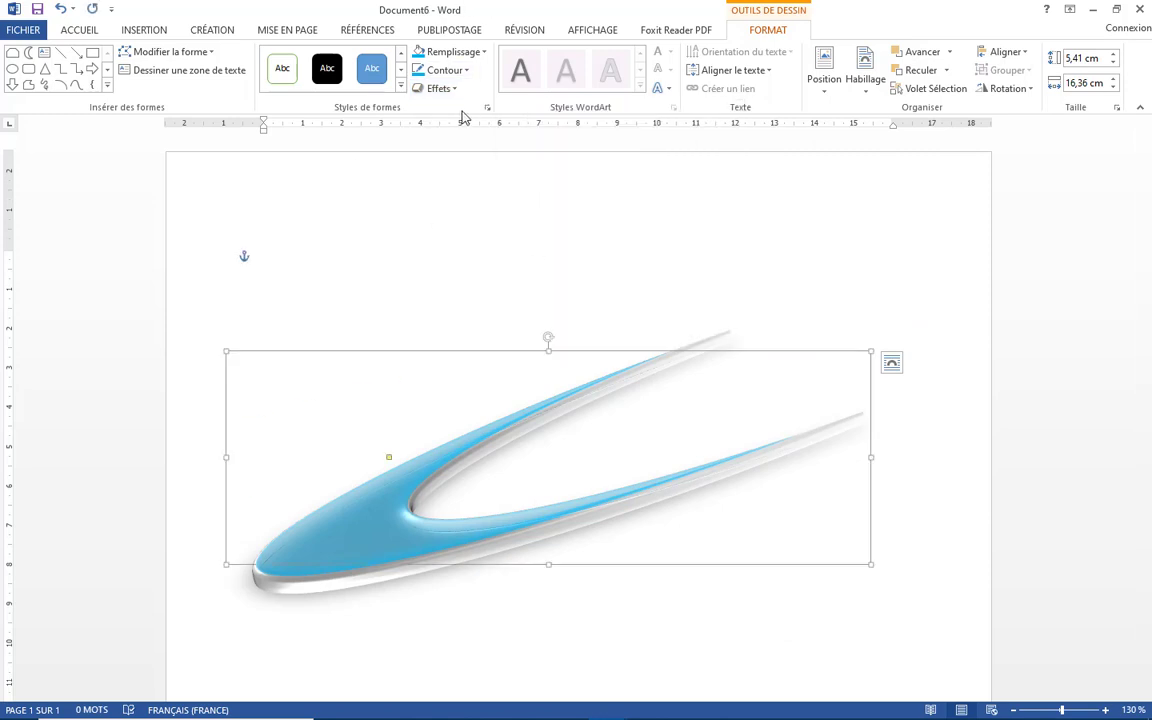
click(450, 89)
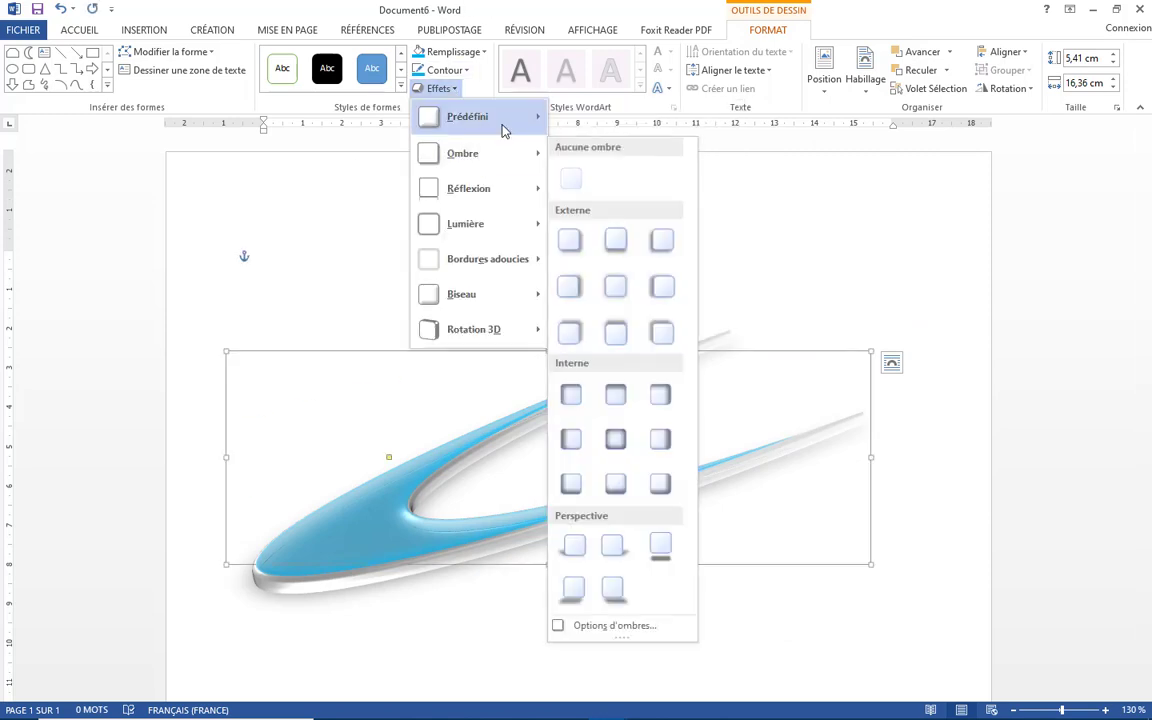
mouse_move(503, 130)
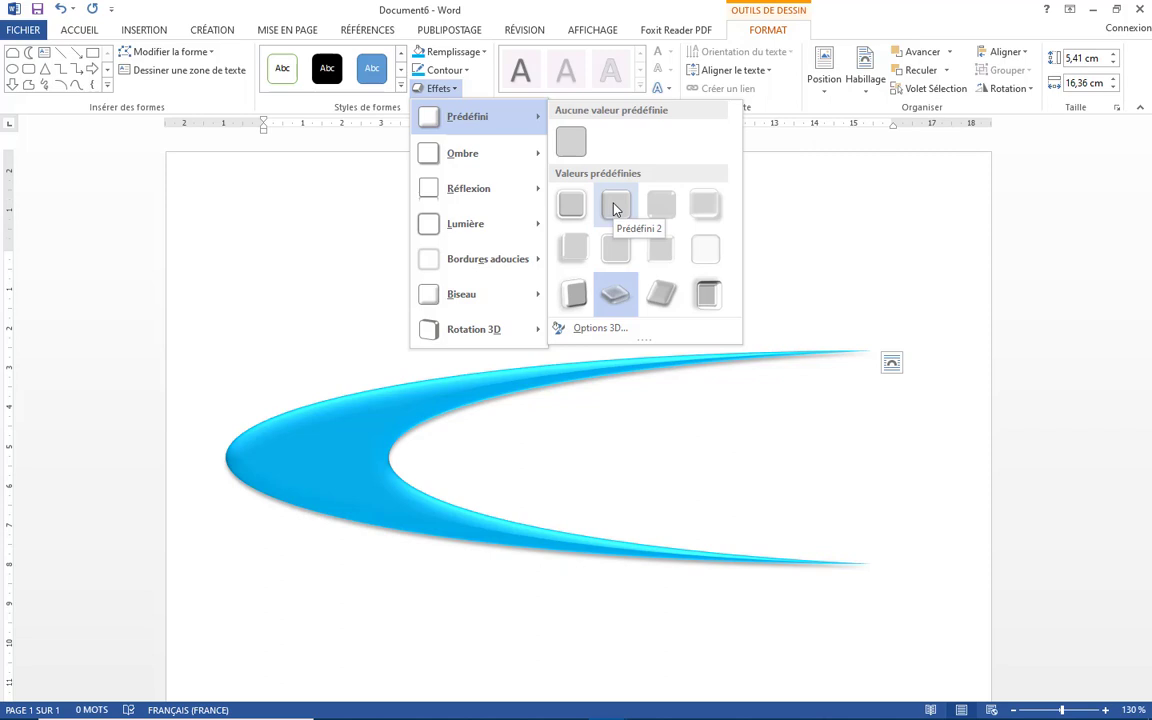
click(616, 208)
- Apply a bevel from the Biseau gallery, second row, fourth style, to the swoosh shape
click(445, 88)
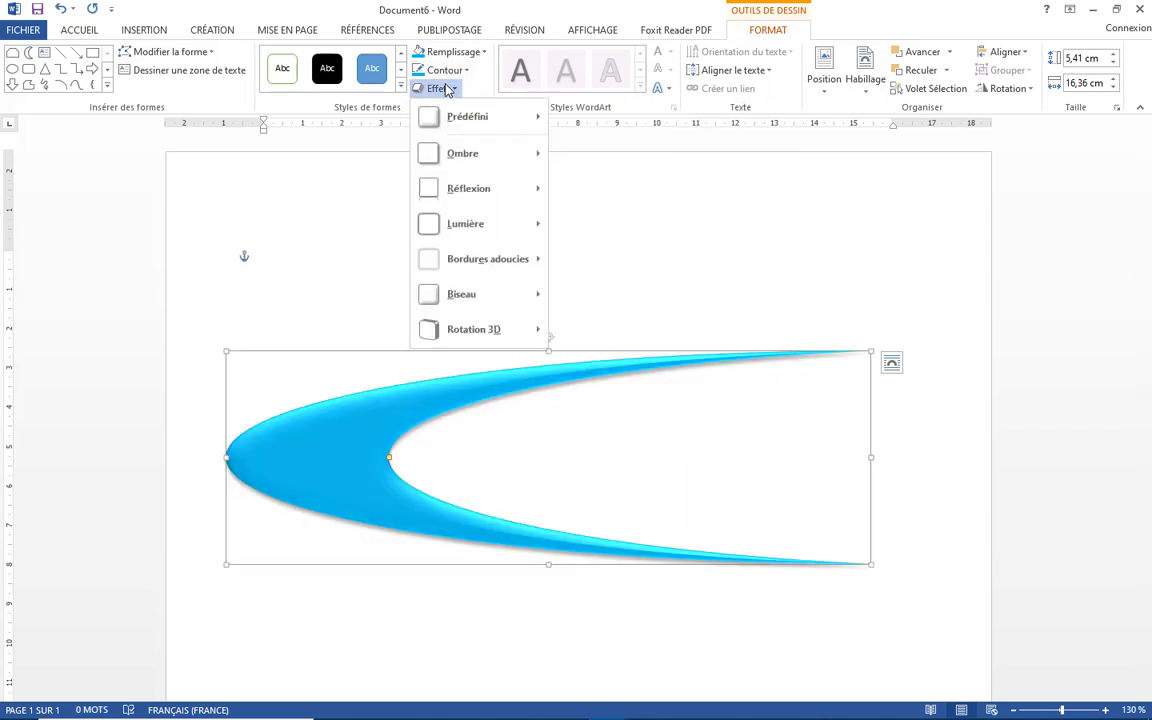
mouse_move(498, 158)
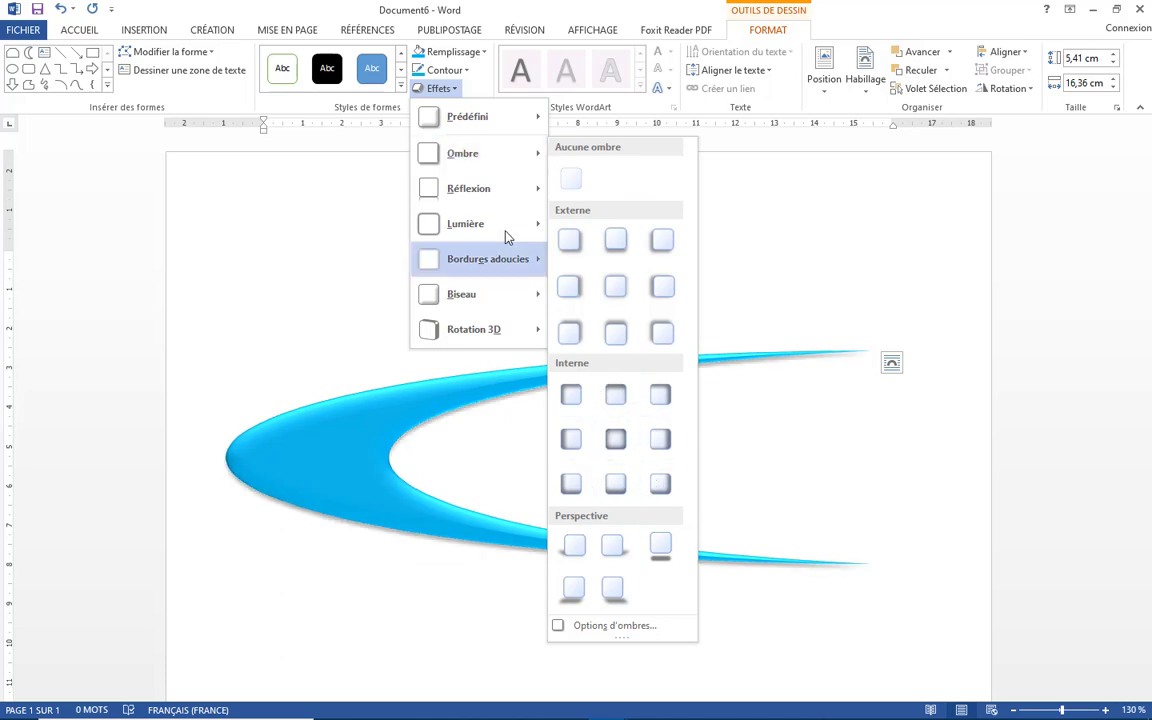
mouse_move(487, 195)
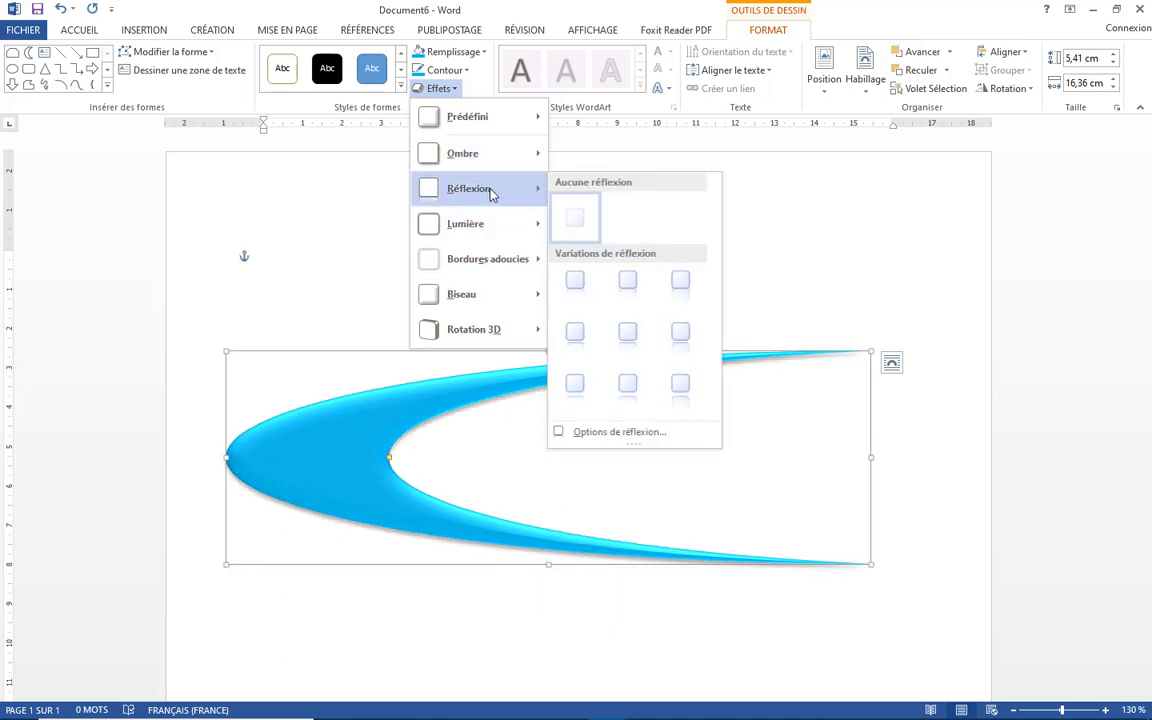
mouse_move(481, 229)
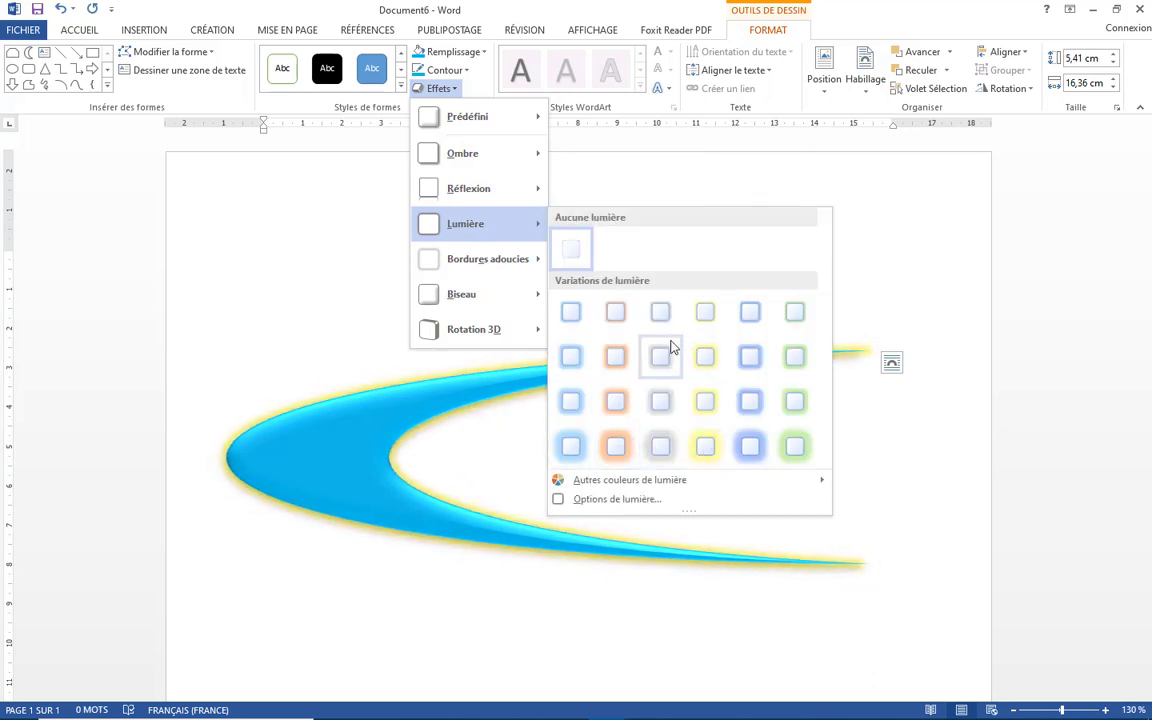
mouse_move(489, 262)
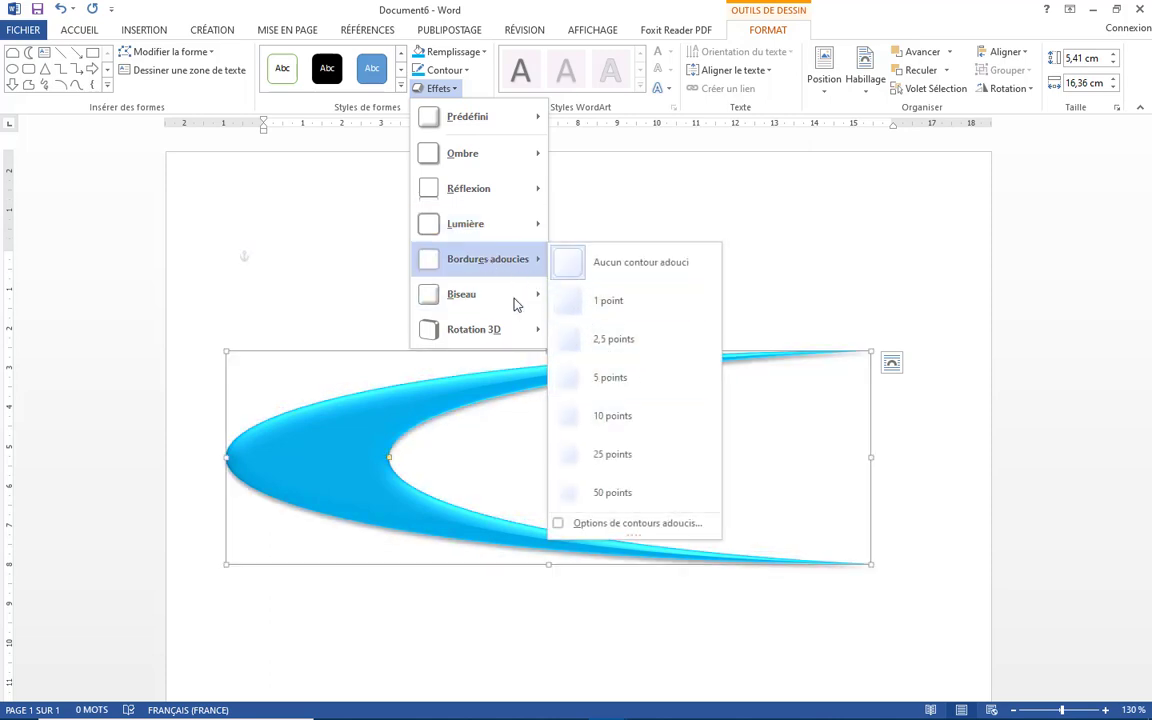
mouse_move(499, 300)
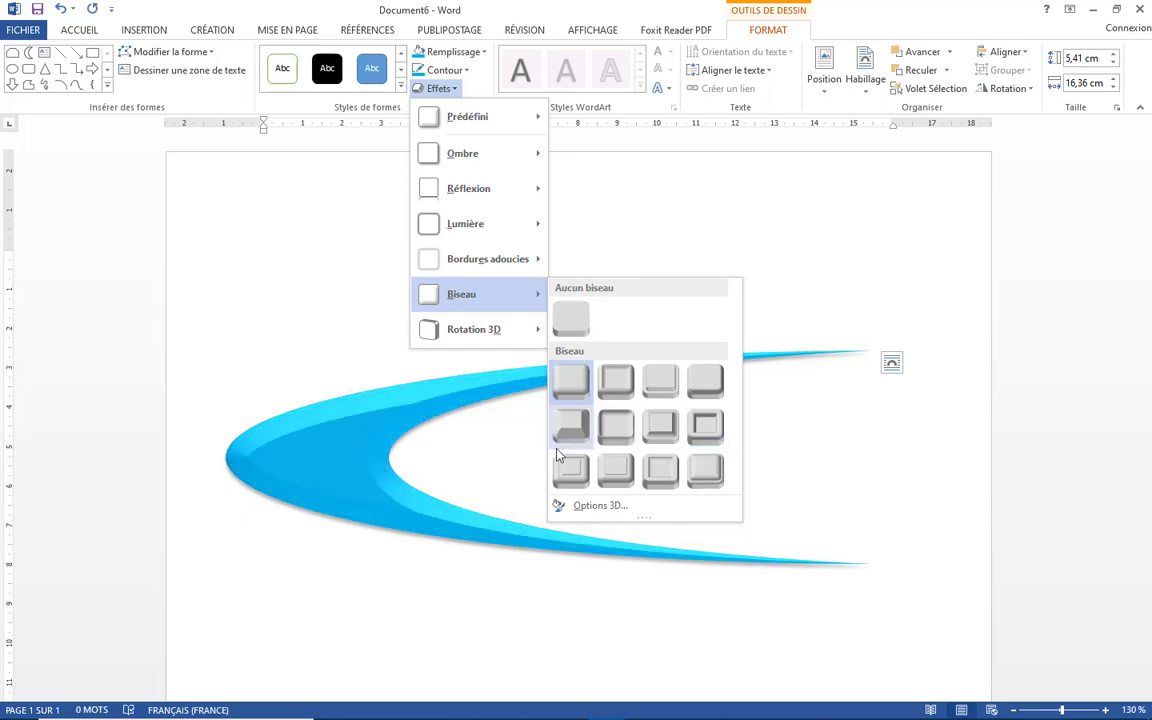
click(707, 428)
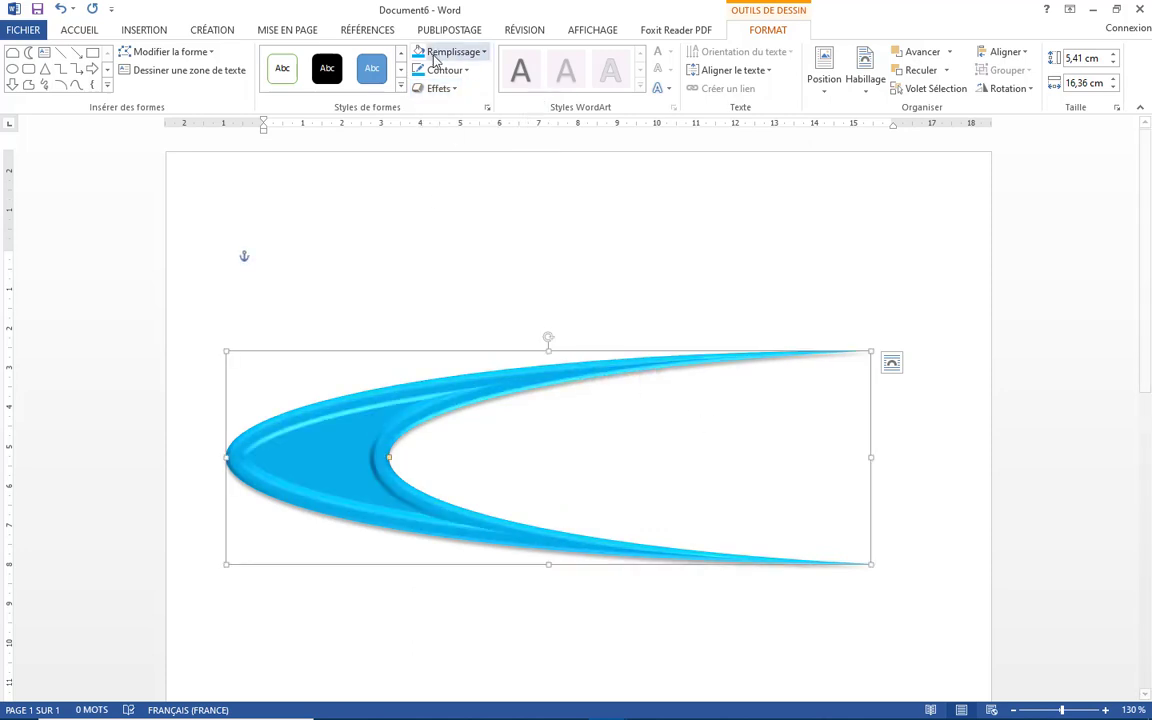
- Apply a perspective 3D rotation preset to the swoosh shape and deselect it
click(440, 88)
mouse_move(485, 332)
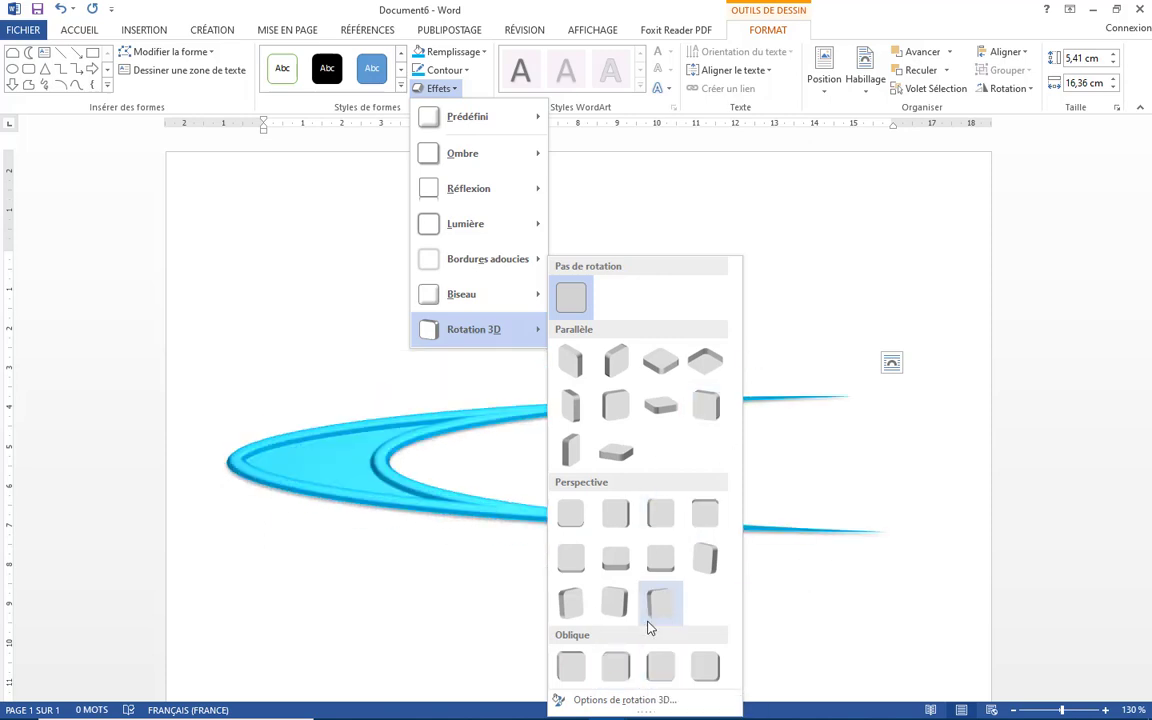
click(659, 603)
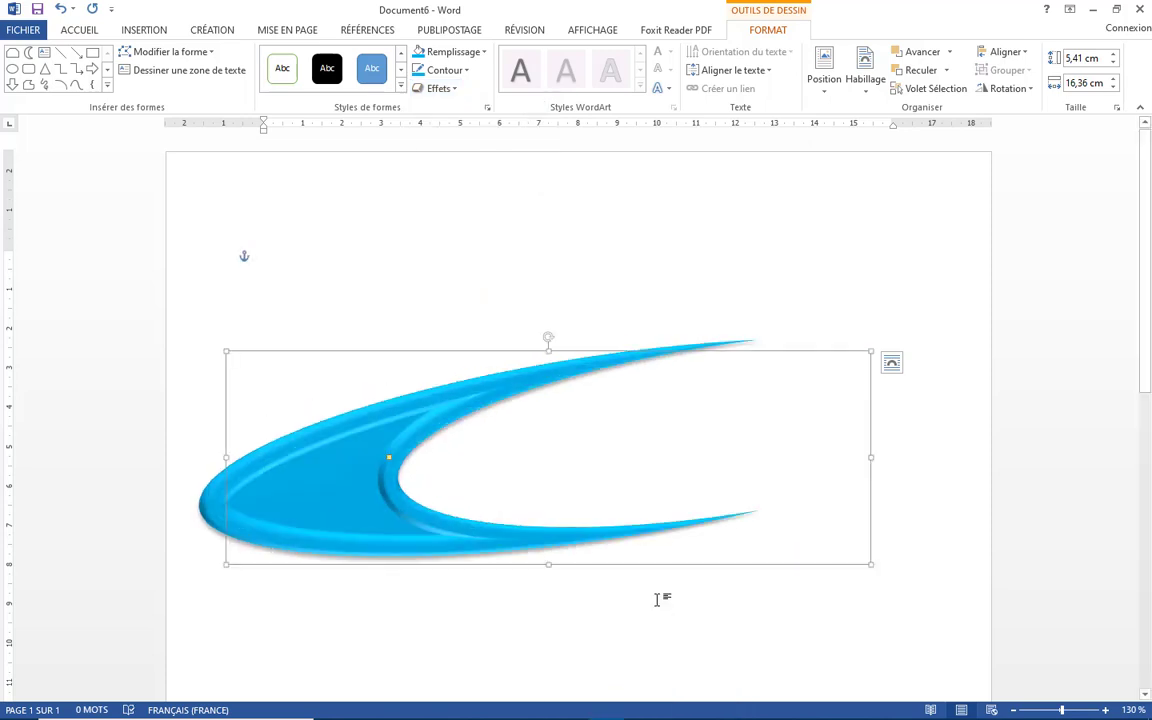
click(635, 283)
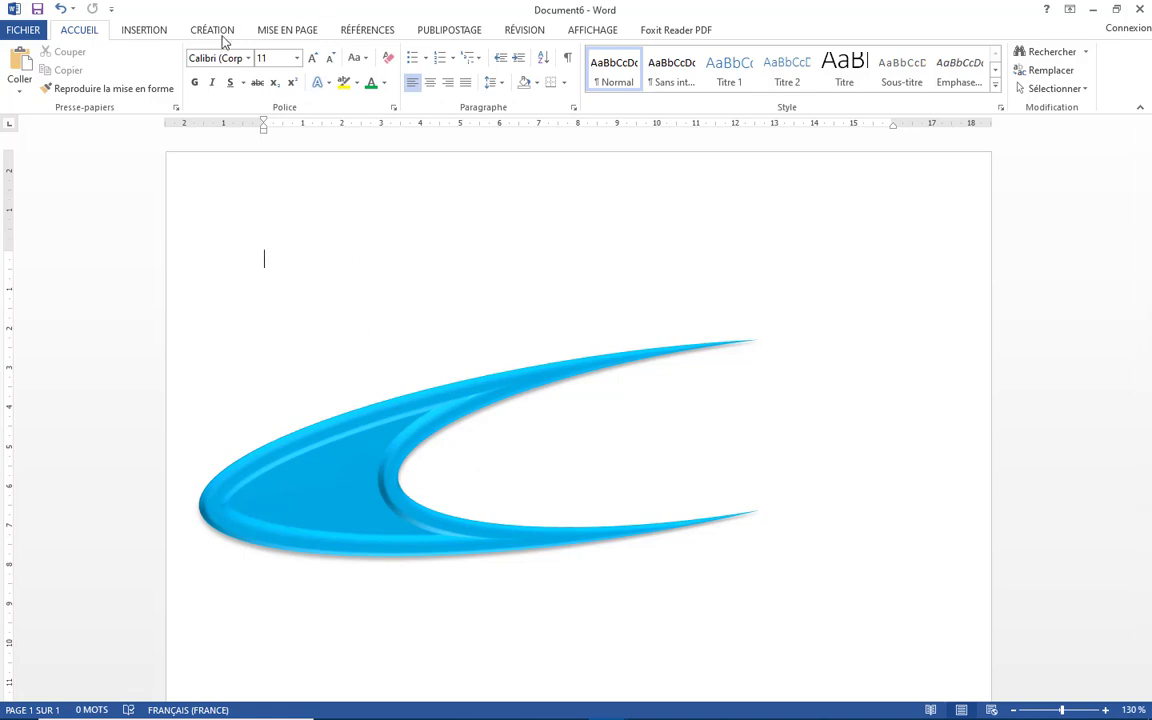
- Insert a WordArt object in the first style and replace its text with rtv
click(145, 31)
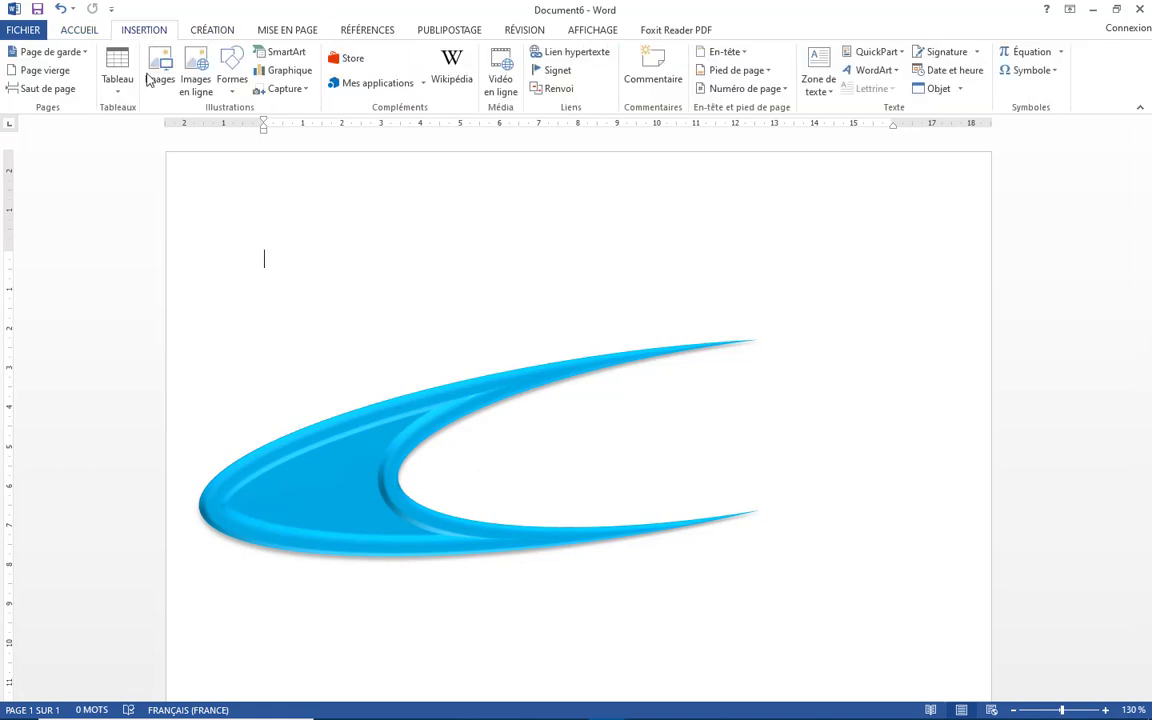
click(893, 72)
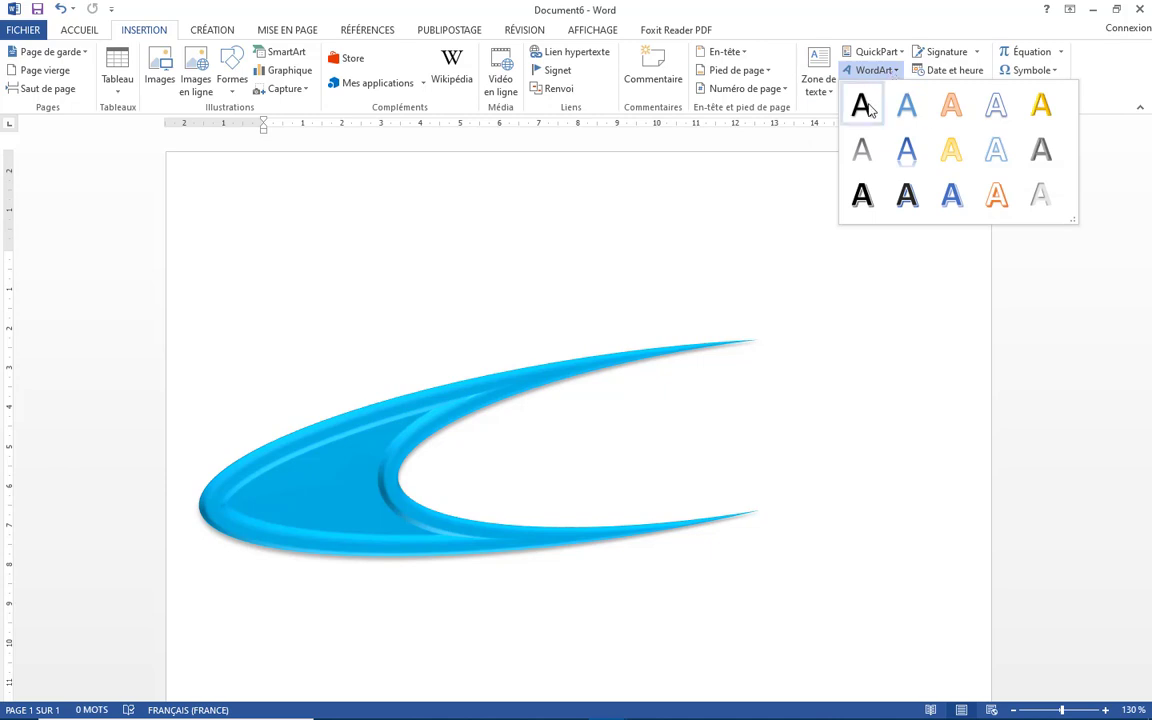
click(863, 106)
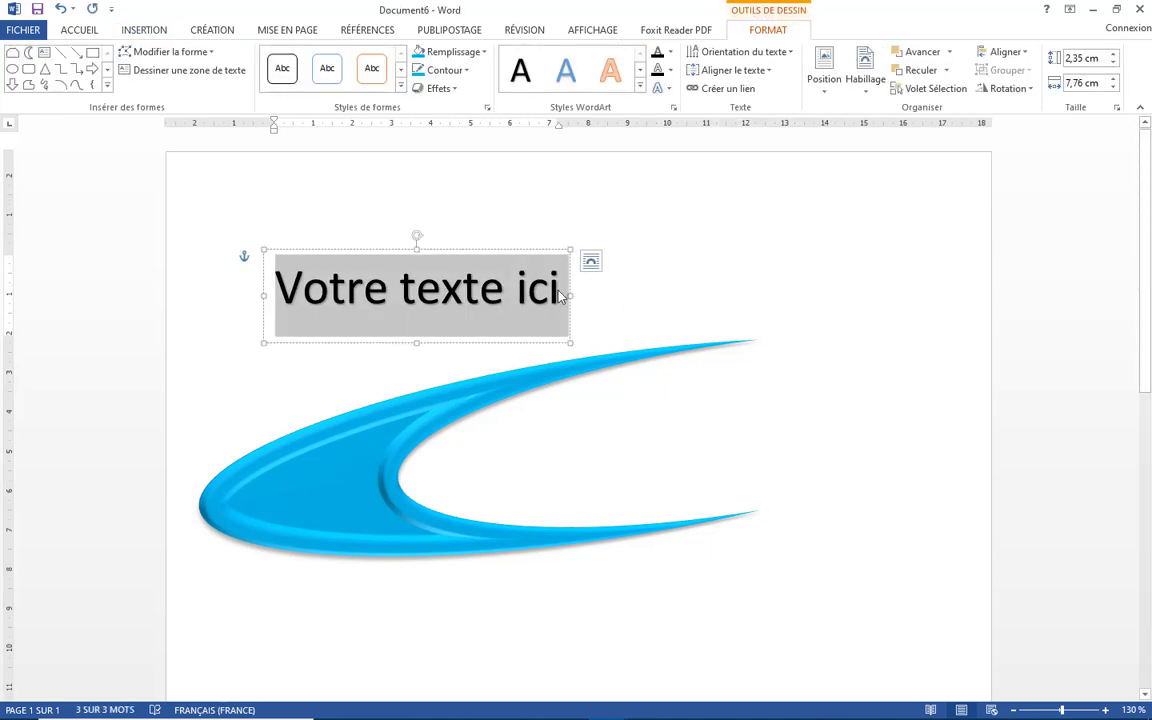
text(rt)
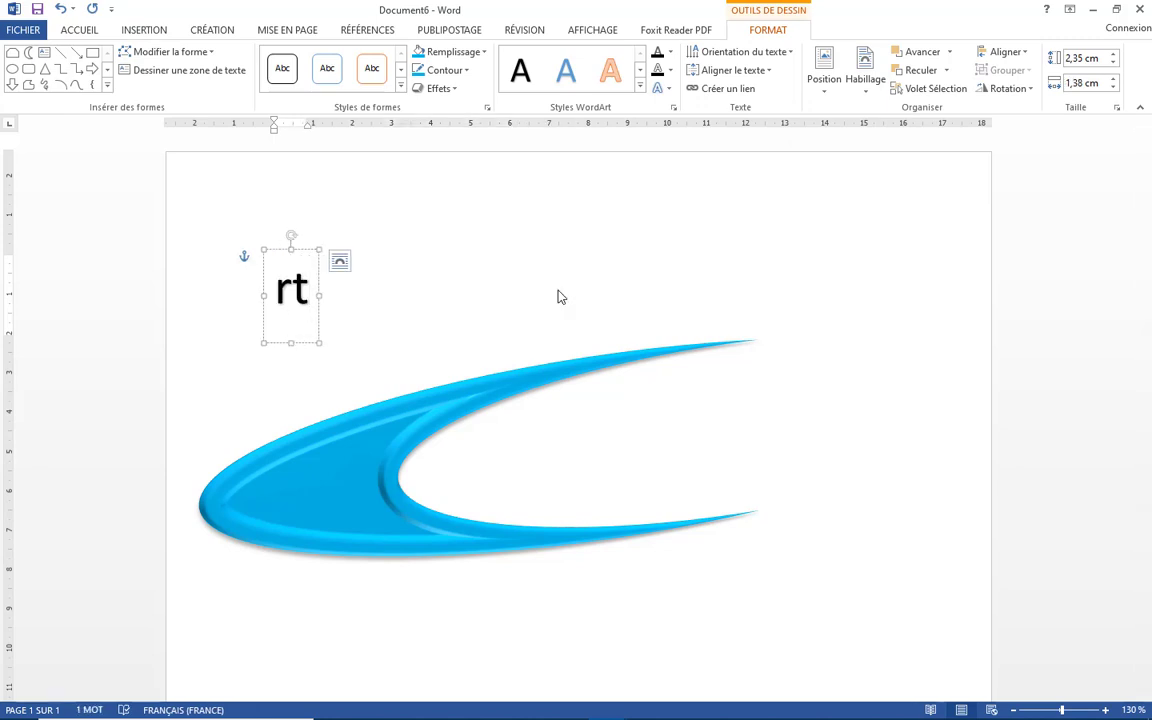
text(v)
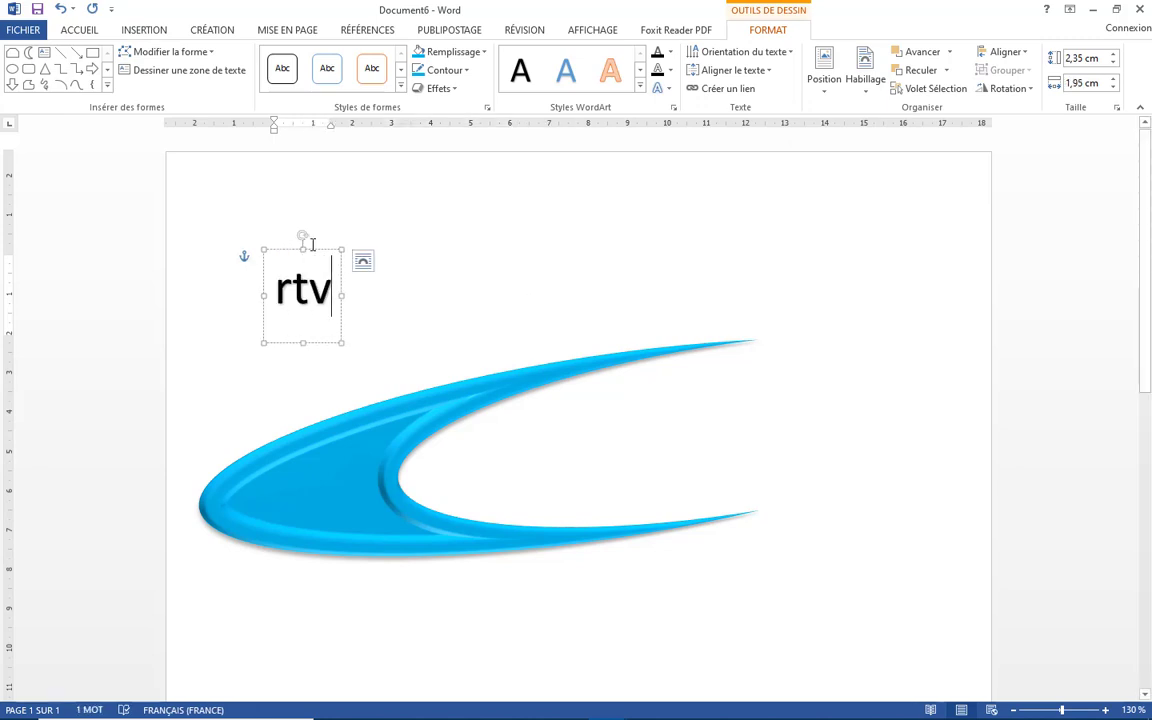
- Move the rtv WordArt into the swoosh's curve and make its text bold
drag(315, 254, 547, 444)
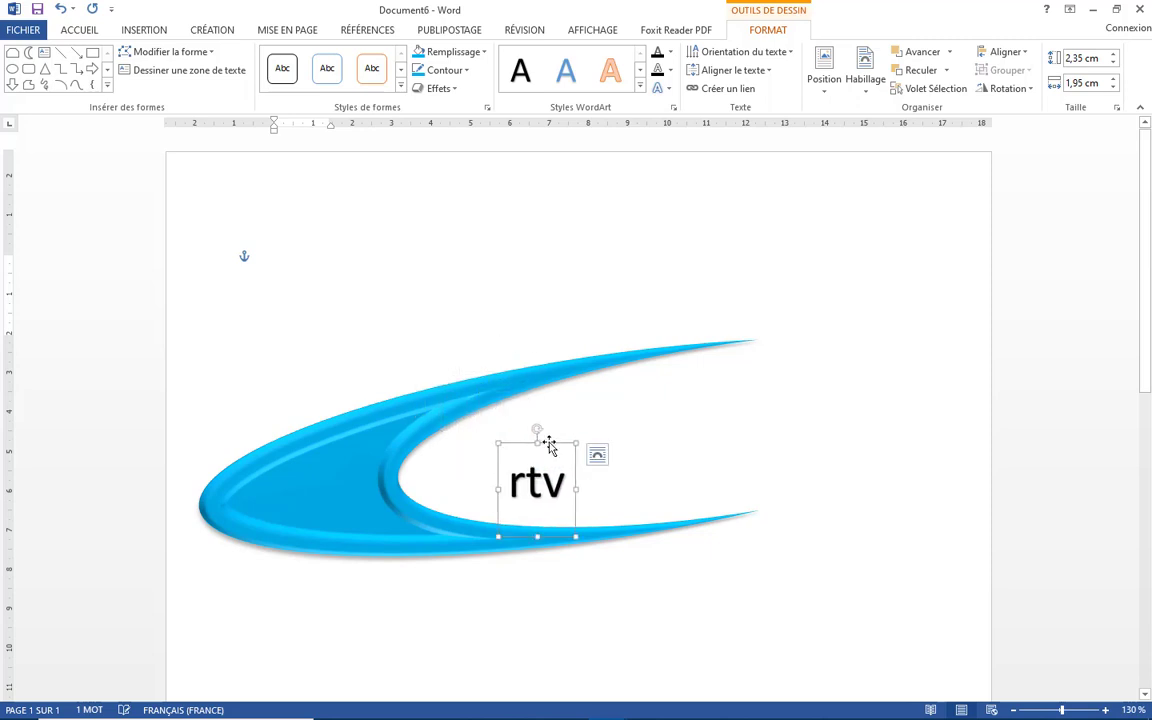
click(80, 30)
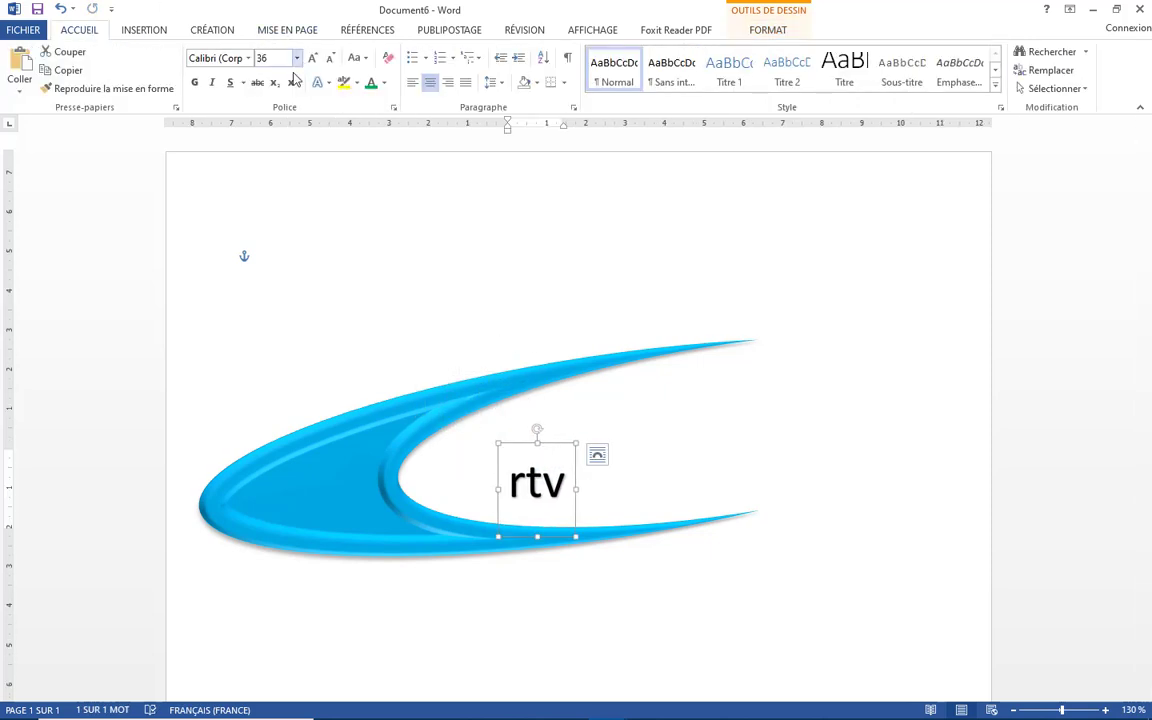
click(195, 83)
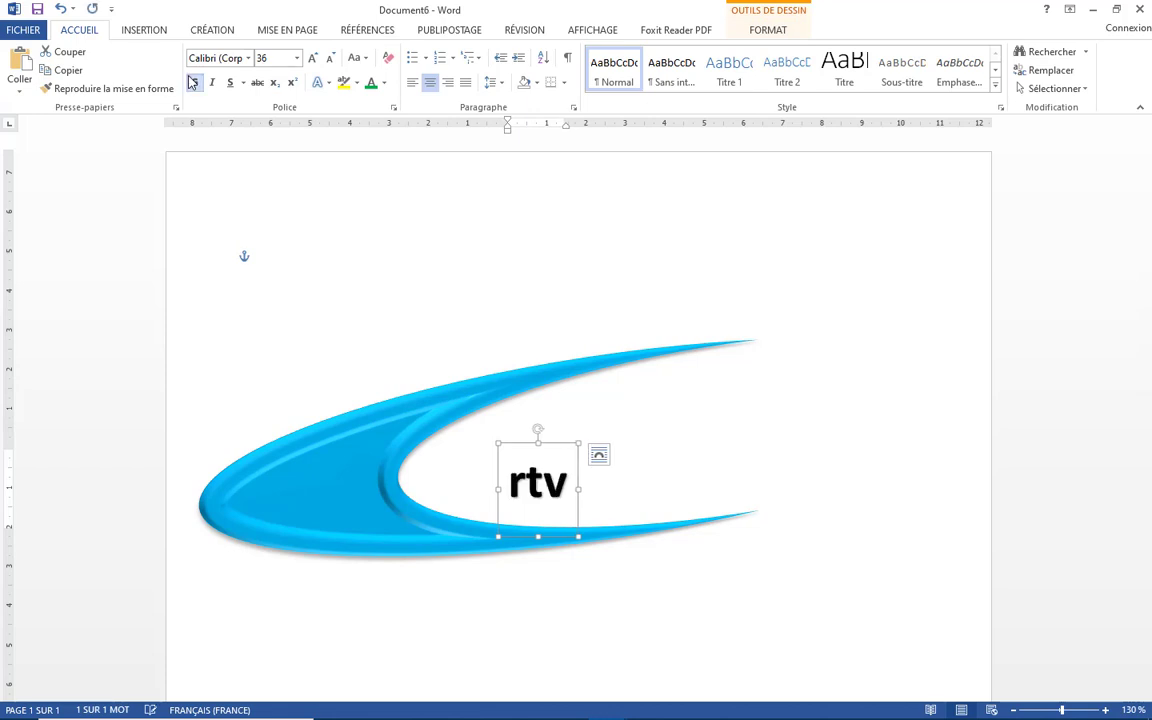
- Enlarge the rtv text to 140 pt and position it centered inside the swoosh's curve
click(312, 60)
click(312, 60)
click(312, 60)
click(312, 60)
click(312, 60)
click(312, 60)
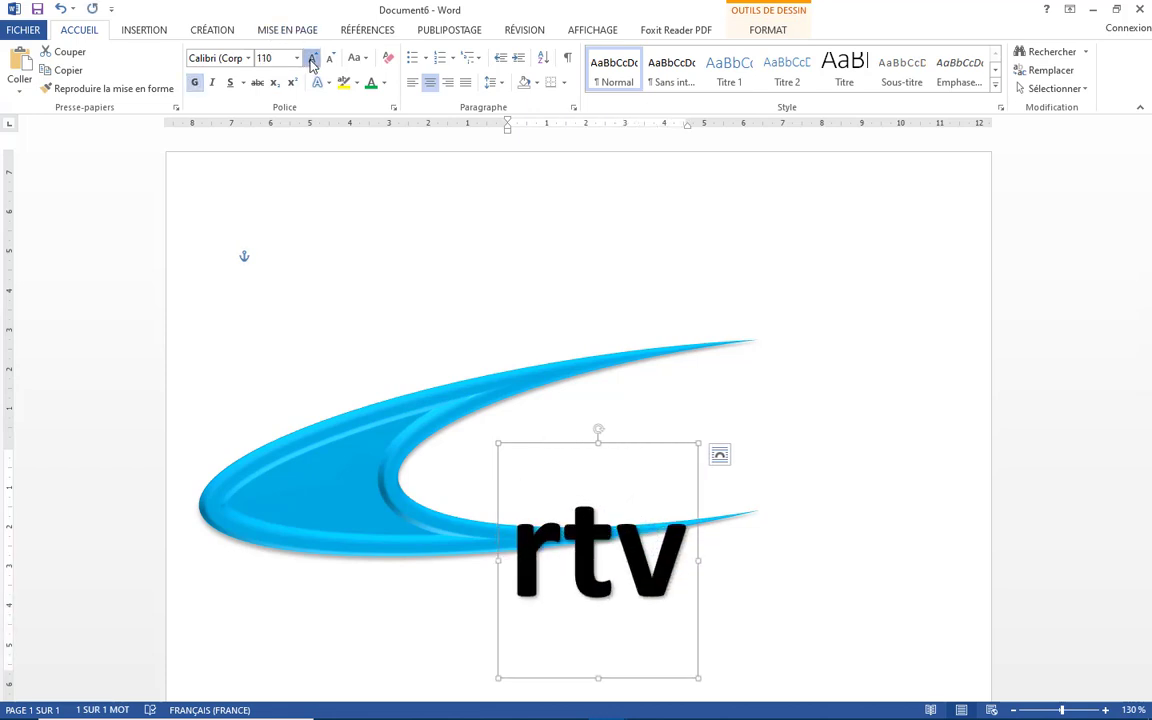
click(312, 60)
click(312, 60)
click(312, 60)
click(312, 60)
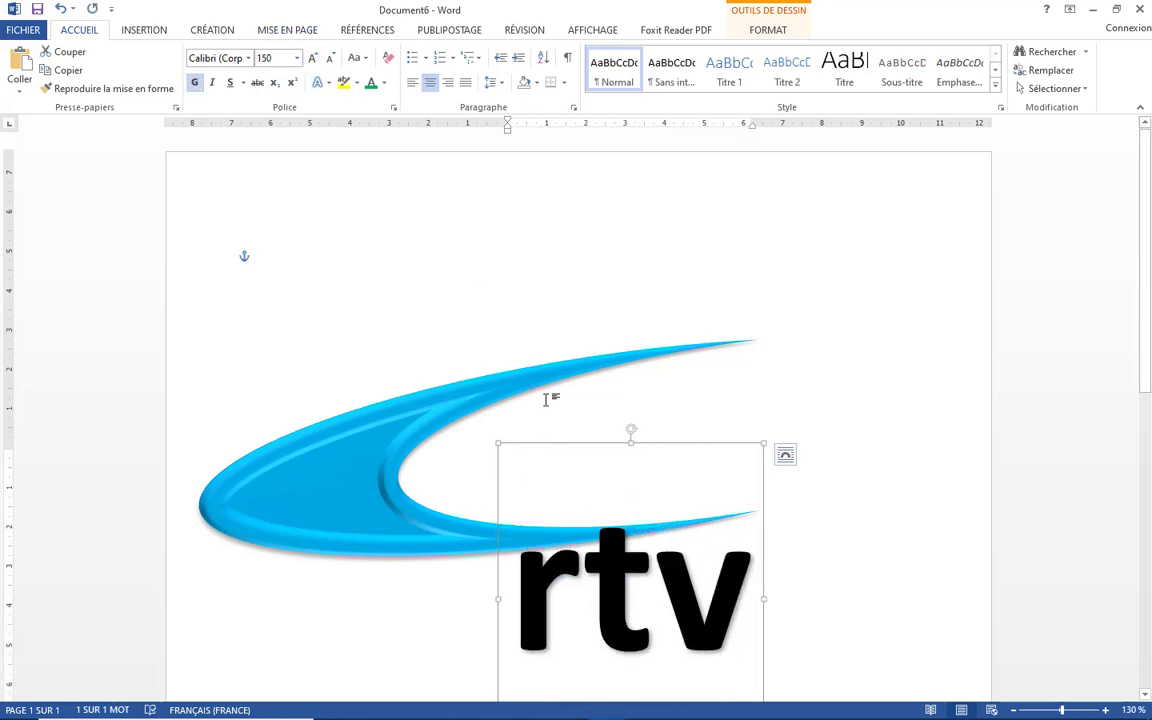
drag(541, 445, 487, 316)
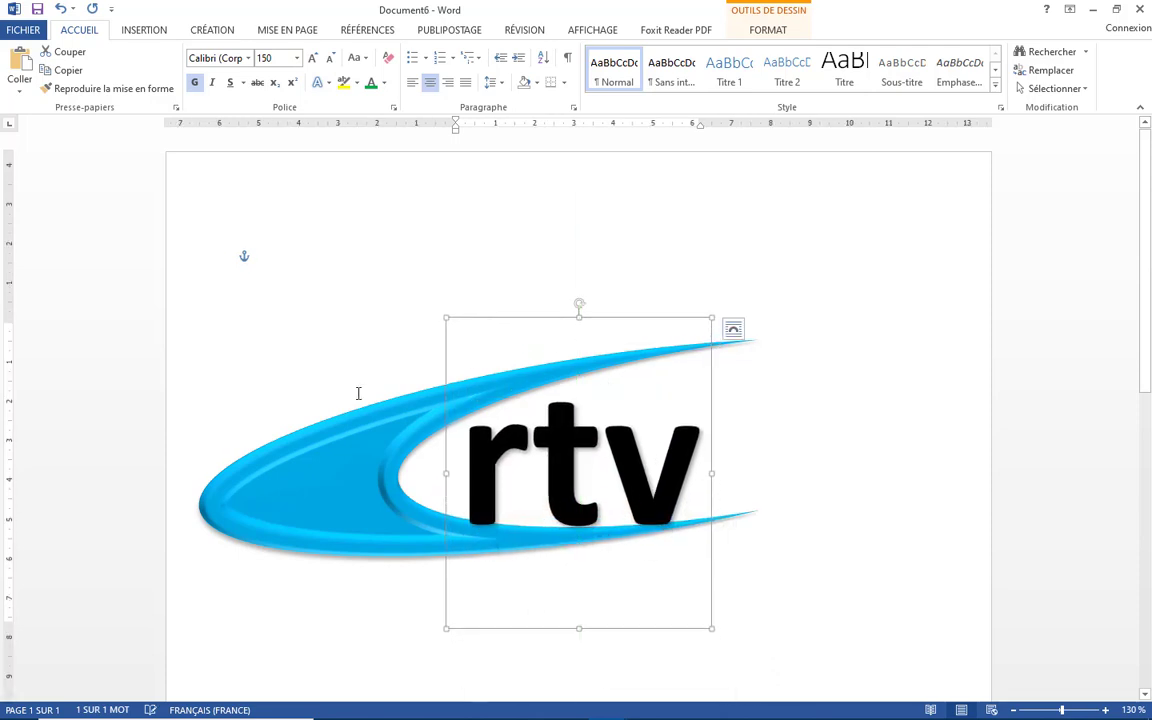
click(328, 60)
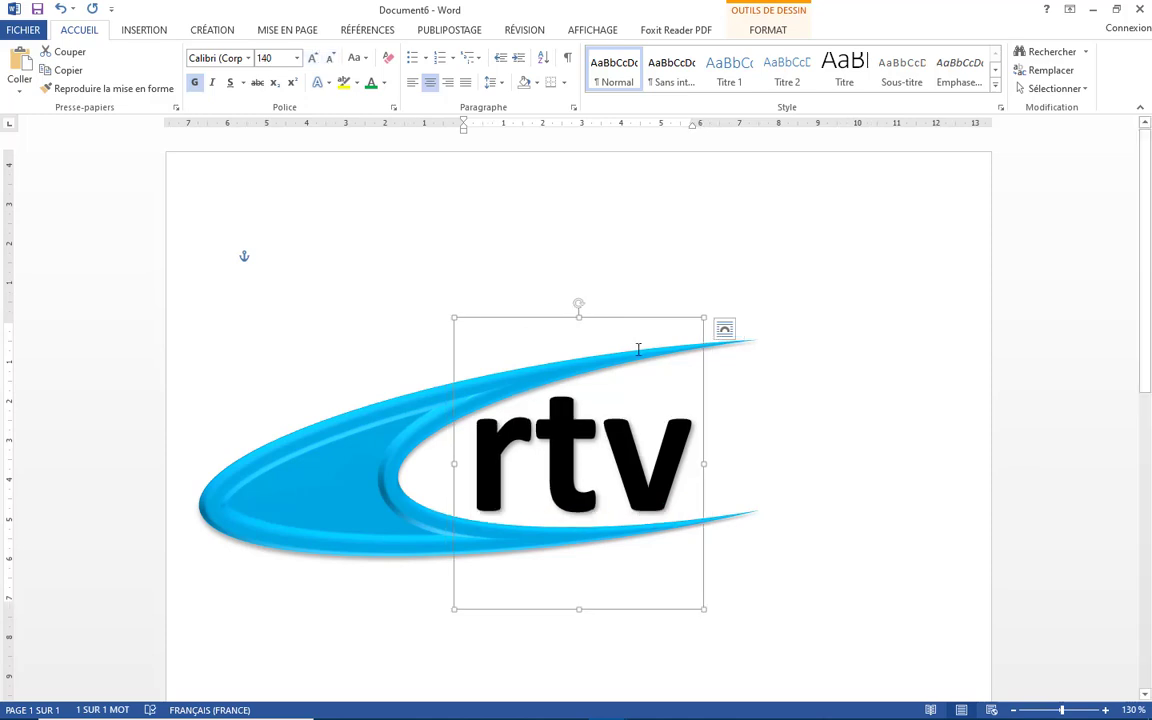
drag(622, 318, 622, 324)
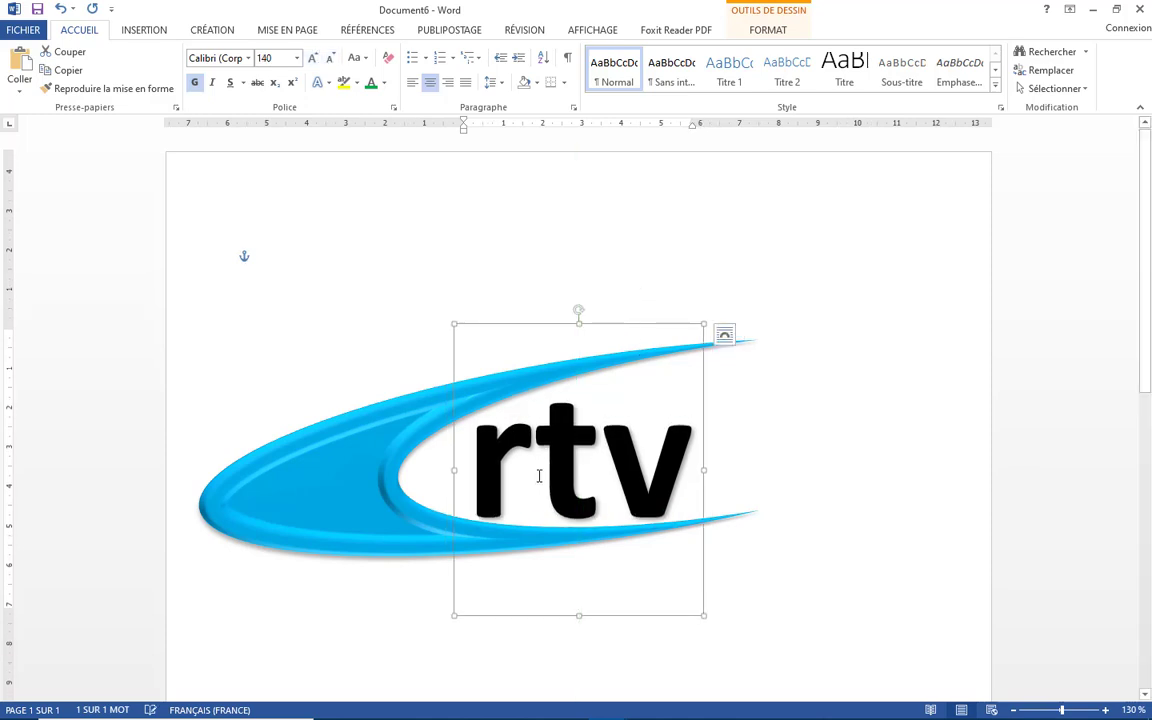
- Color the letter r green
click(534, 483)
drag(502, 483, 502, 347)
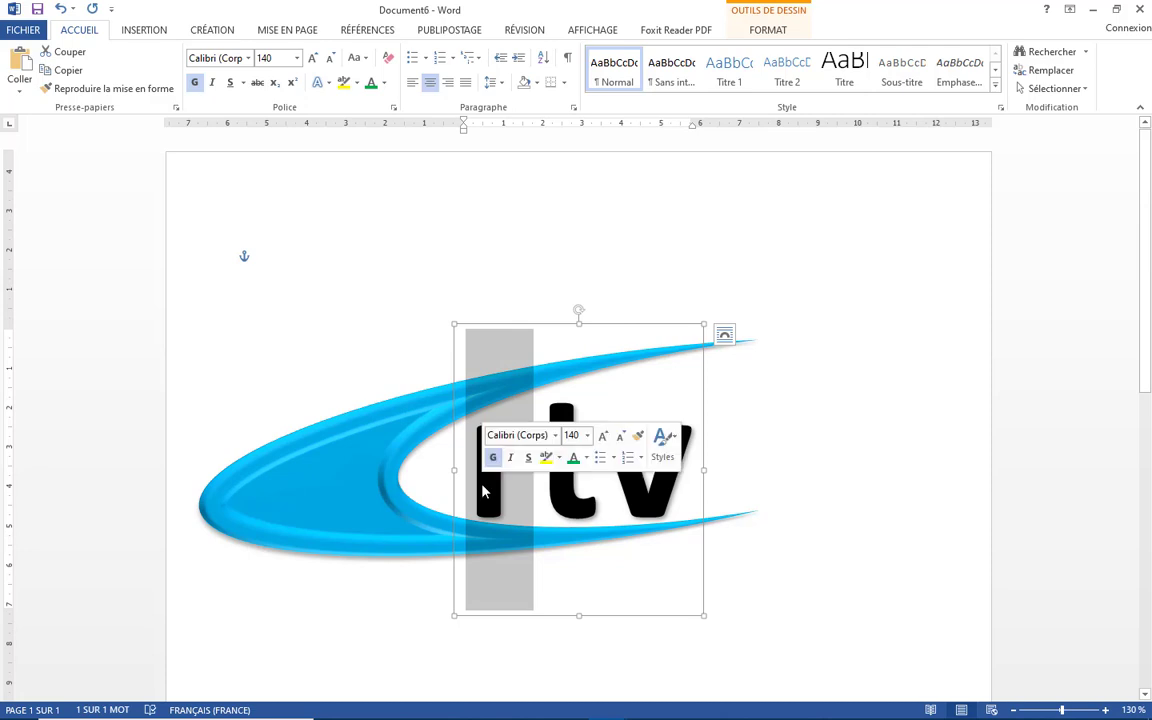
click(372, 88)
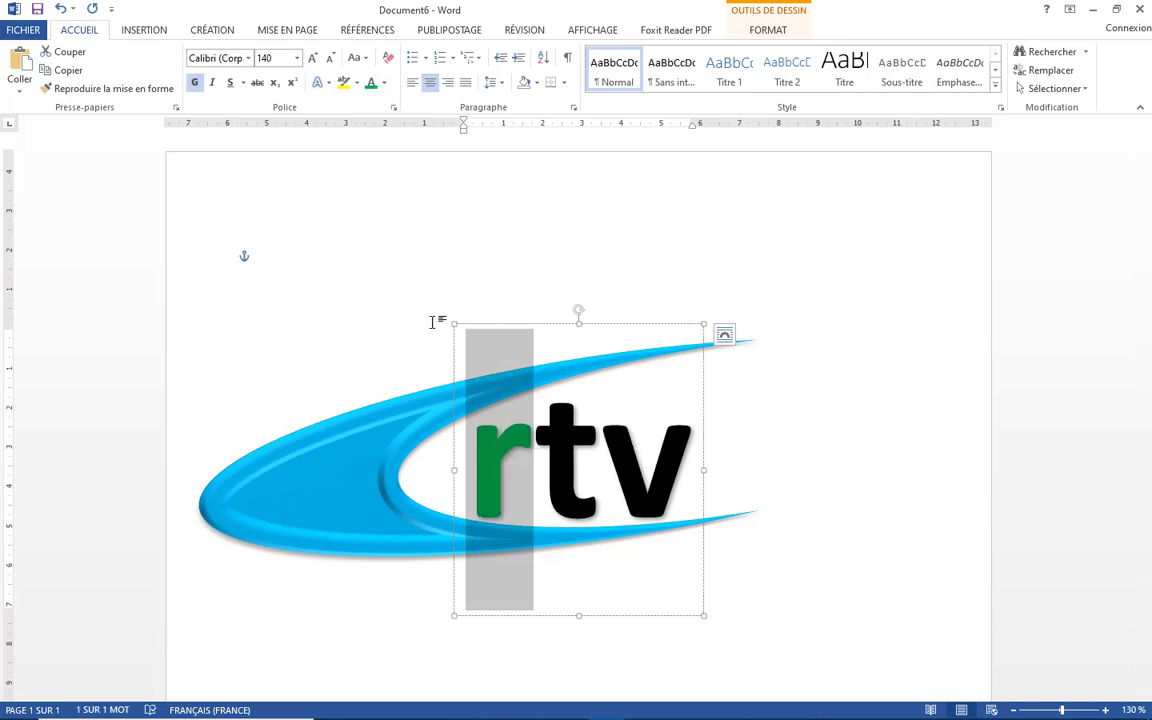
- Color the letter t red from the standard colors
click(602, 469)
drag(602, 469, 533, 469)
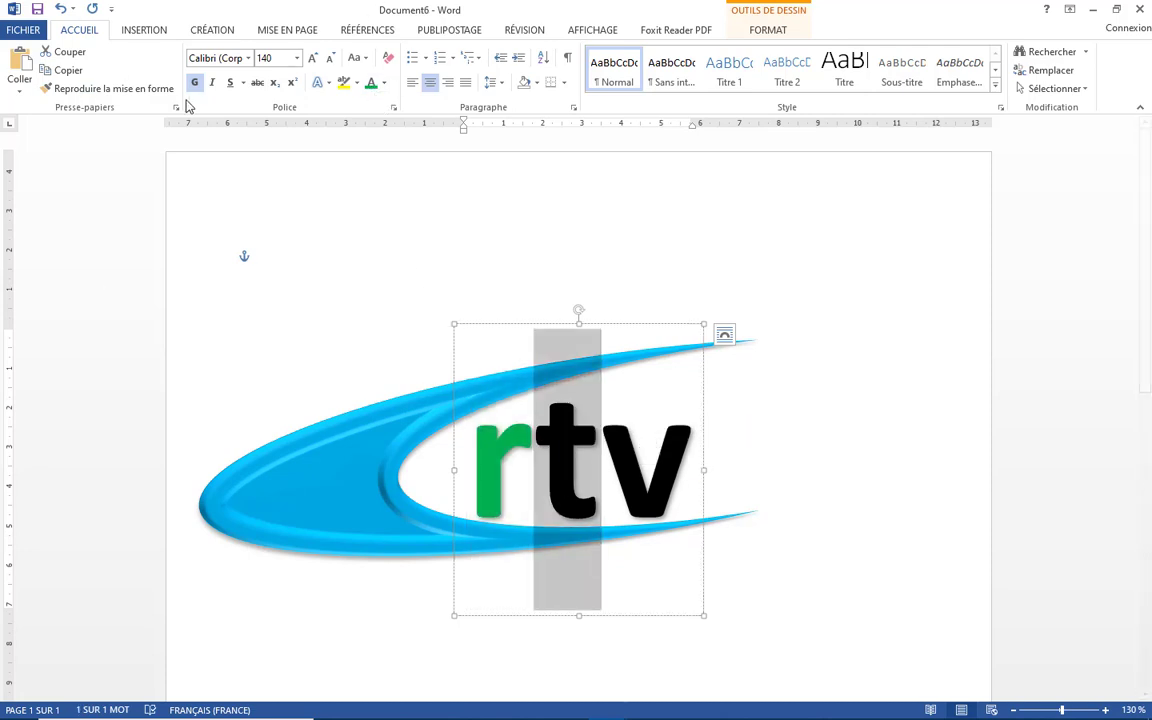
click(384, 86)
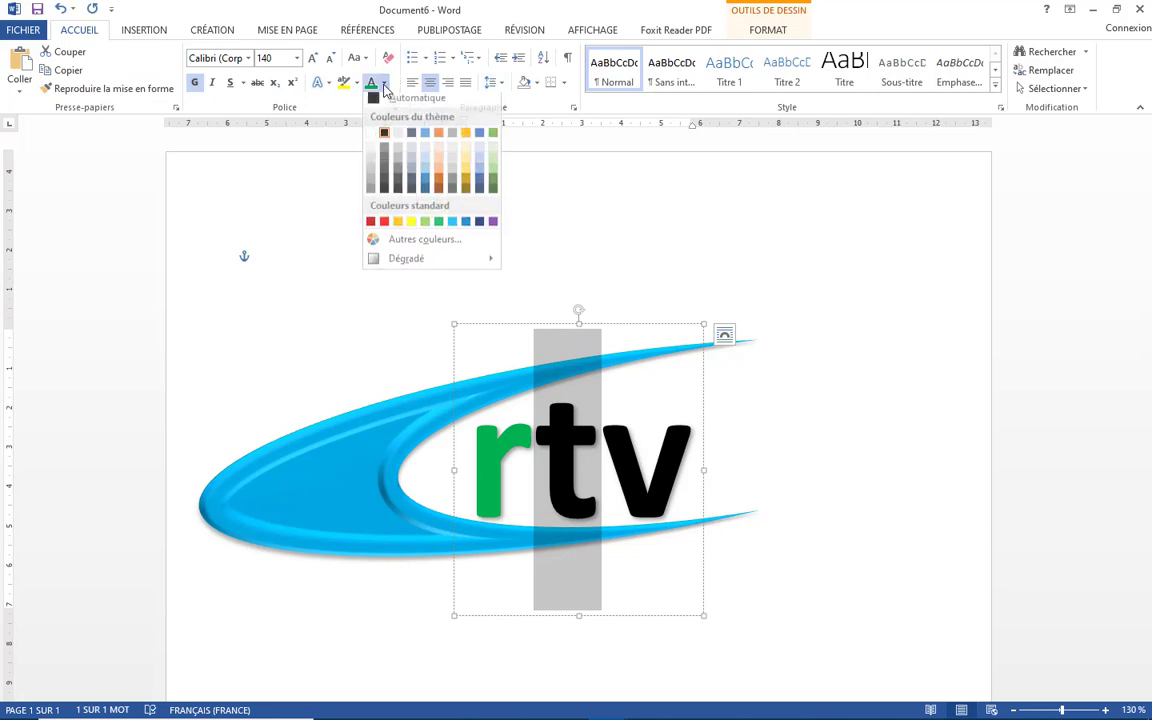
click(384, 221)
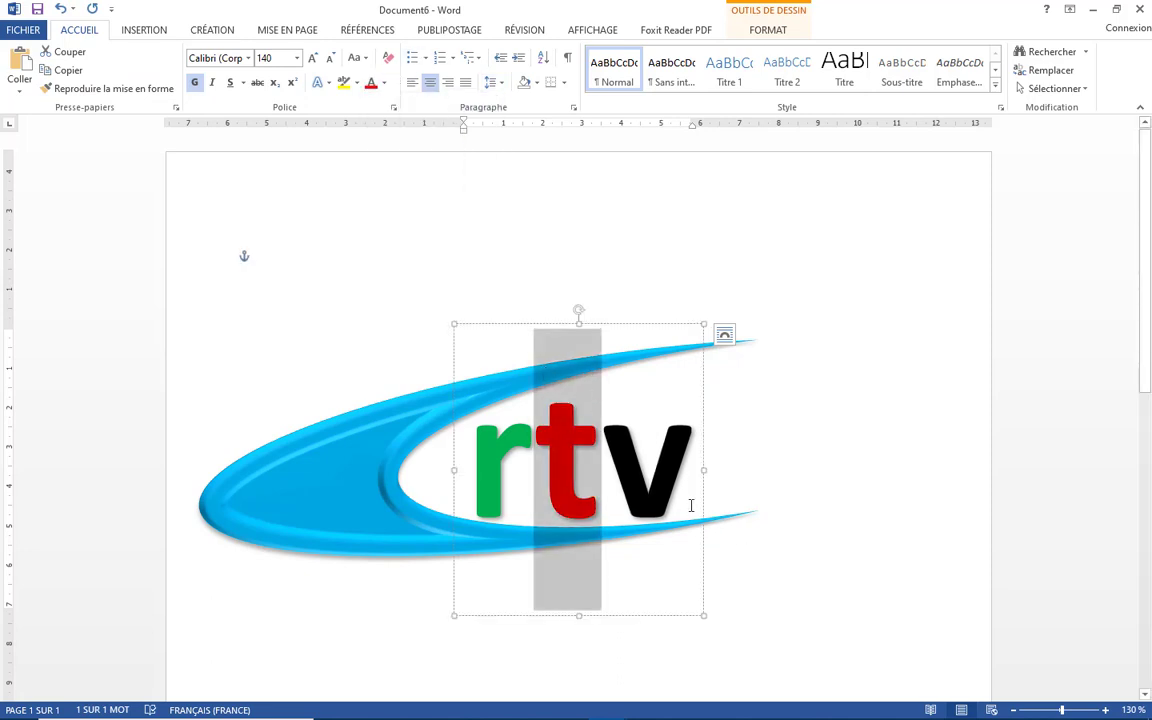
- Color the letter v yellow from the standard colors and deselect the text
drag(690, 505, 601, 469)
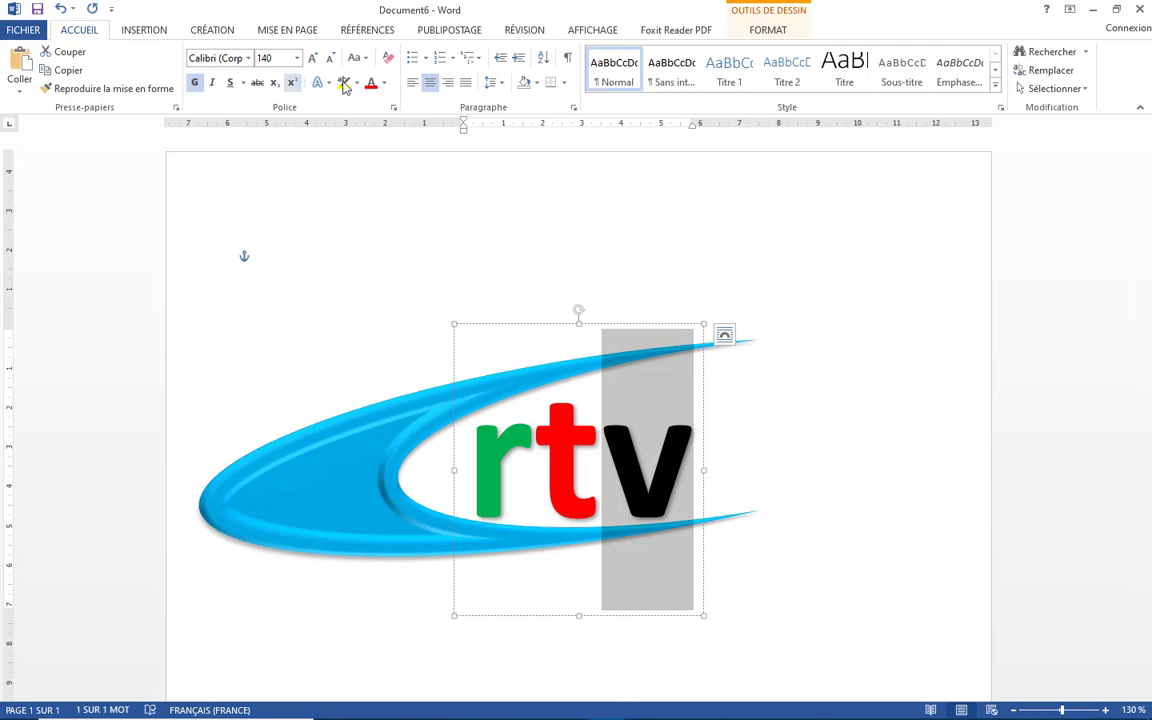
click(384, 86)
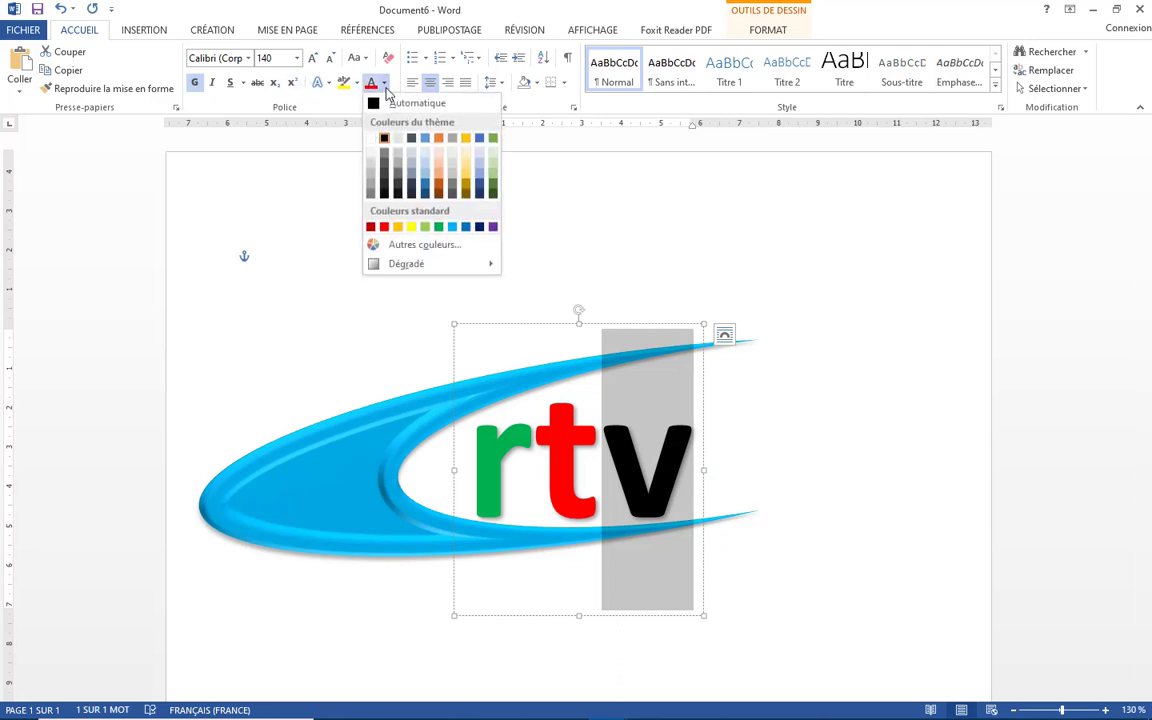
click(411, 226)
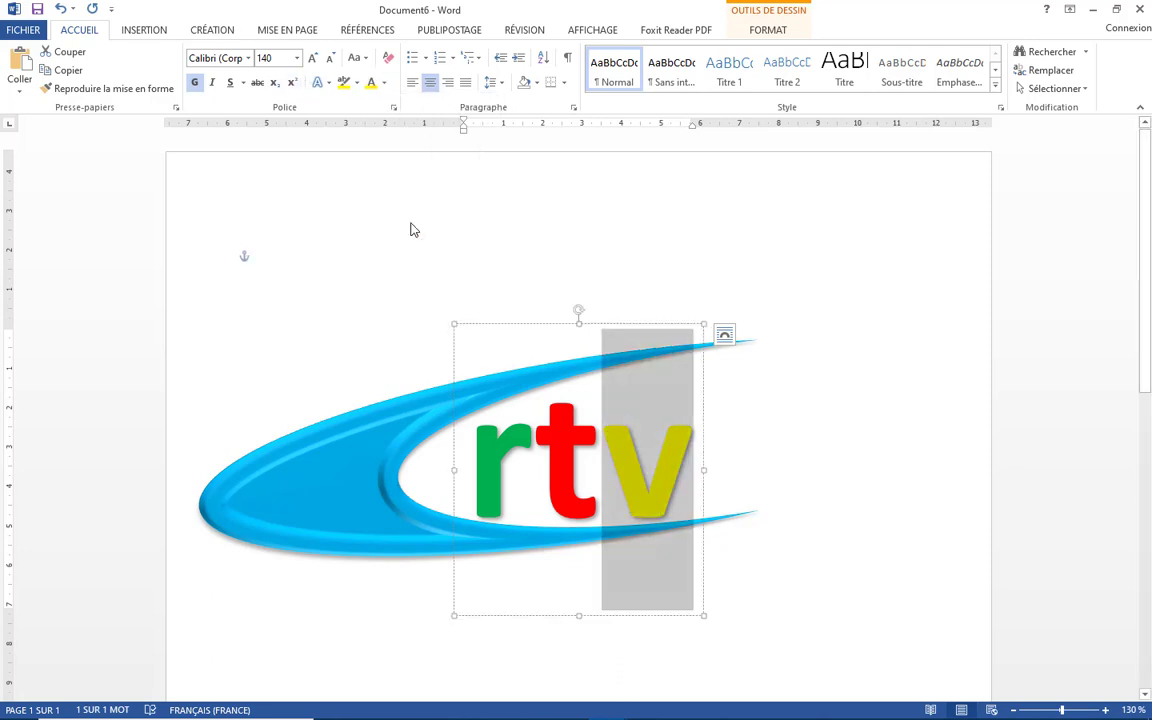
click(617, 305)
click(601, 460)
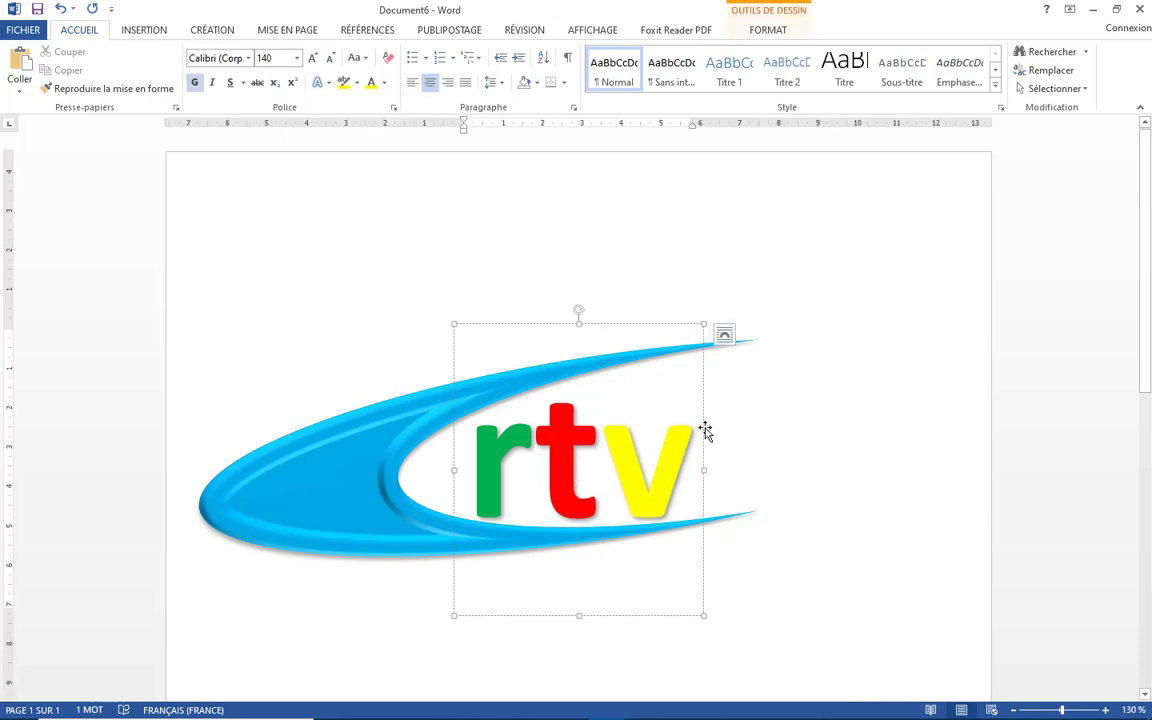
- Apply a bevel text effect to the rtv WordArt letters, then deselect the text
click(704, 427)
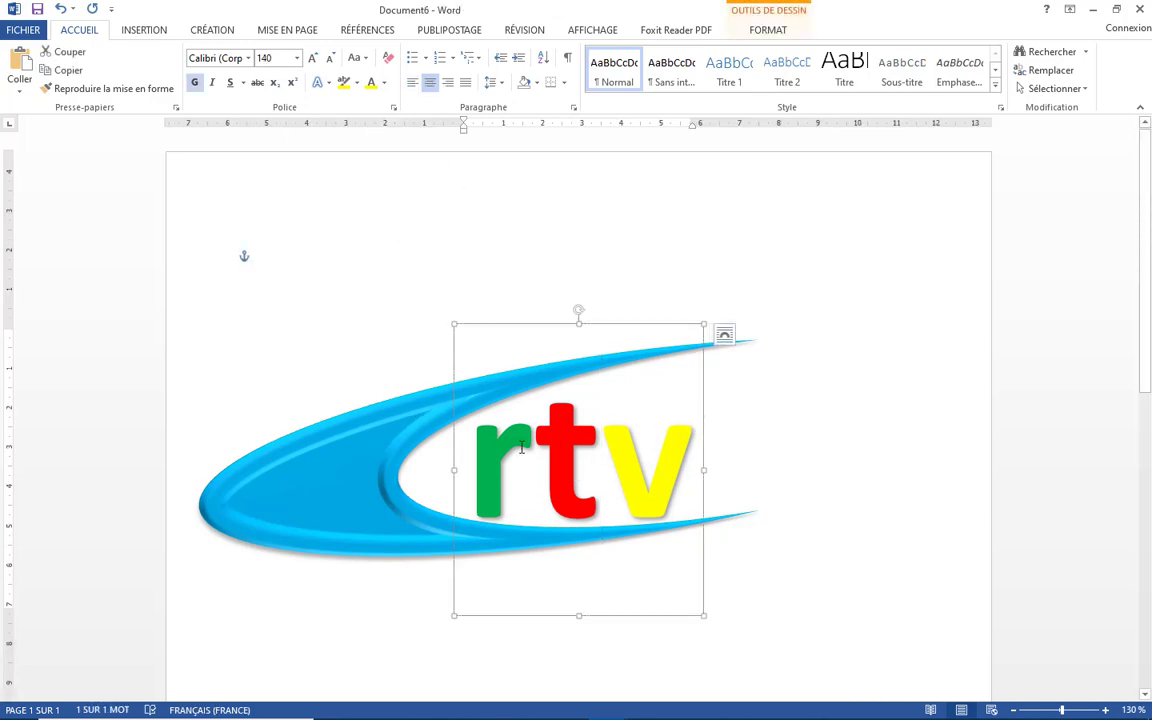
click(768, 31)
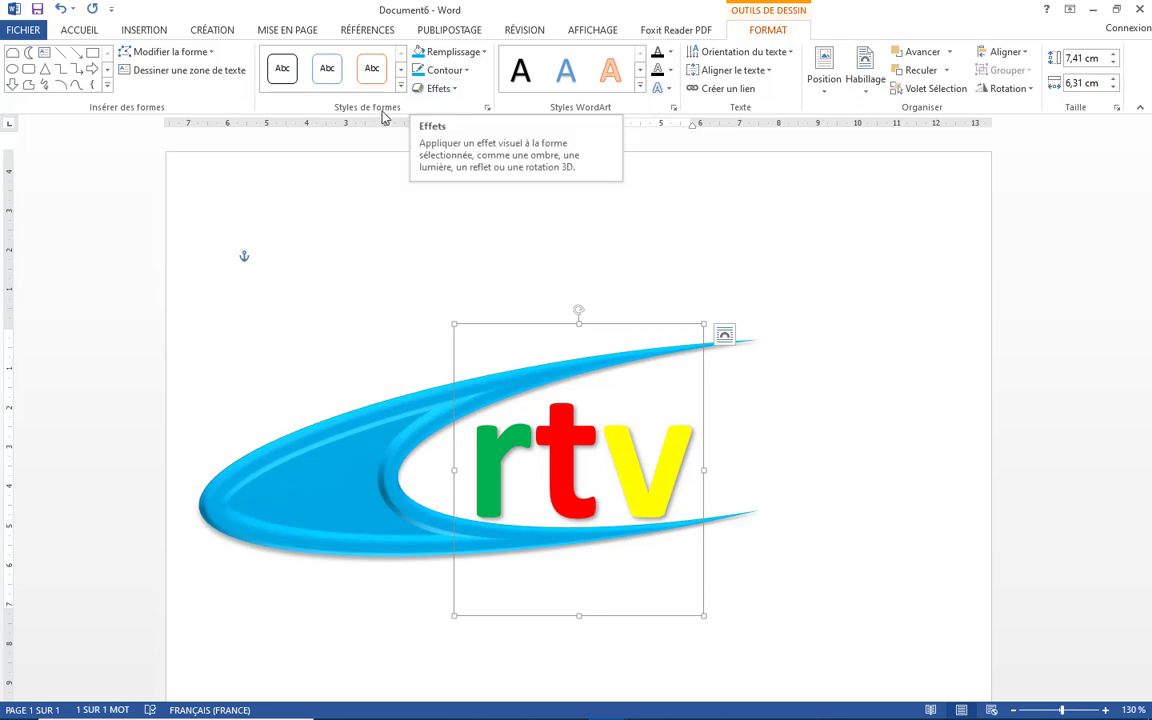
click(669, 90)
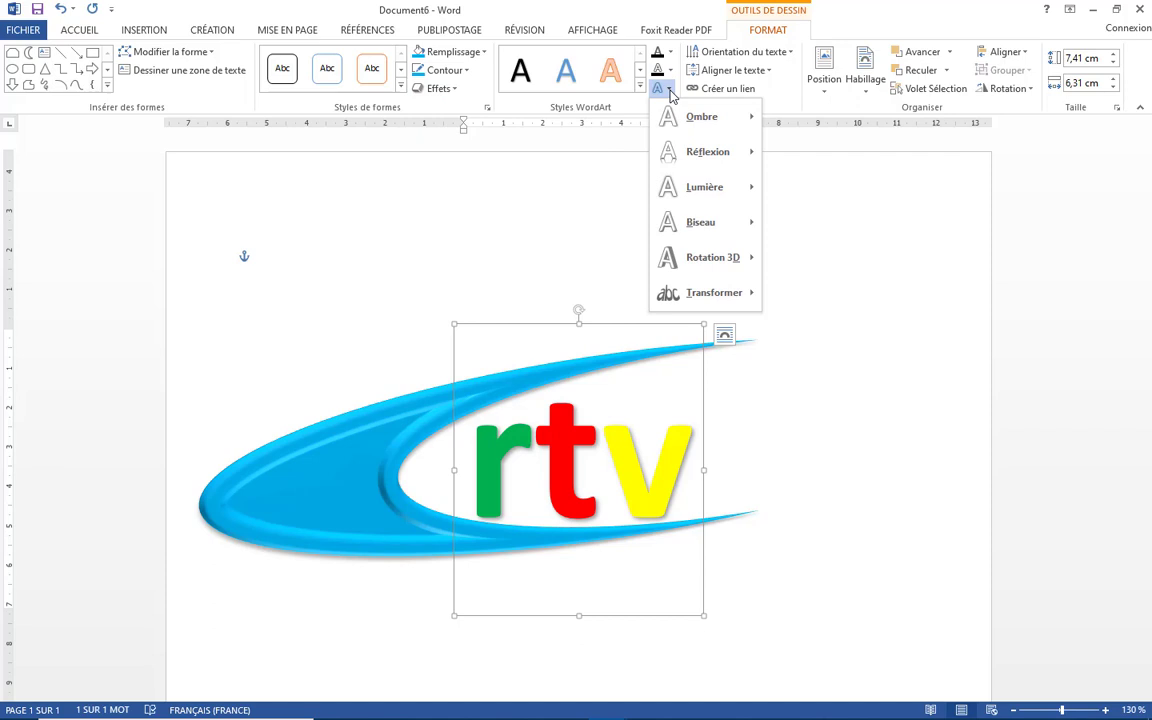
mouse_move(717, 128)
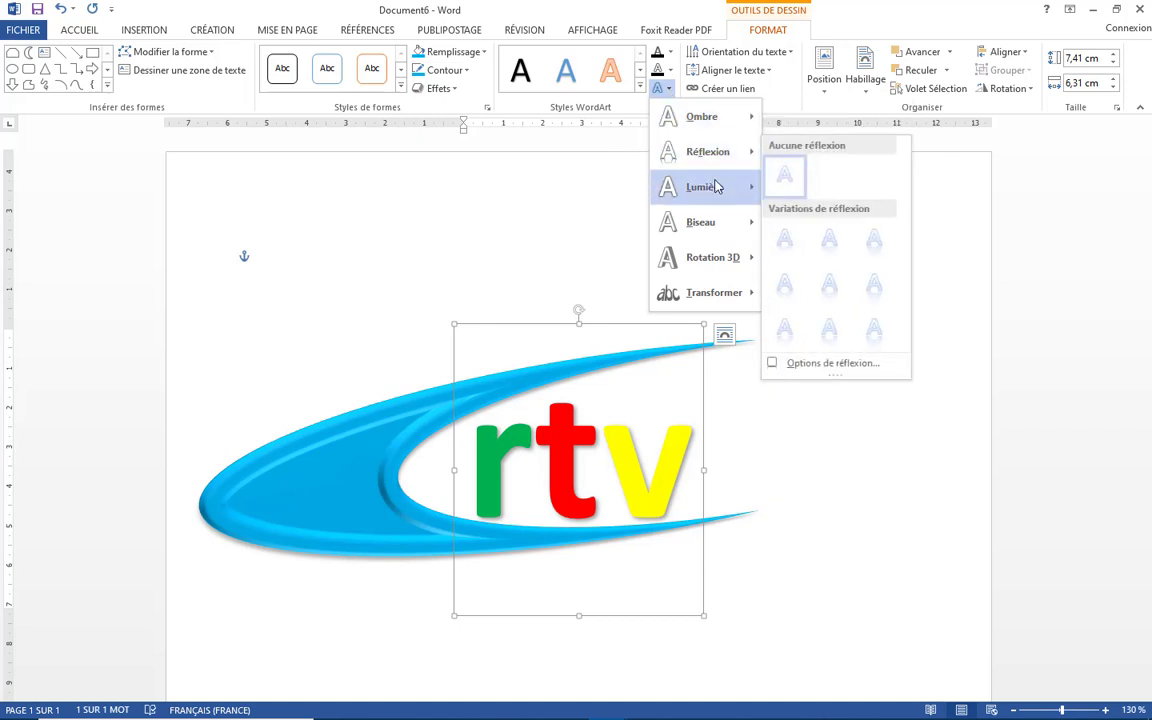
mouse_move(716, 188)
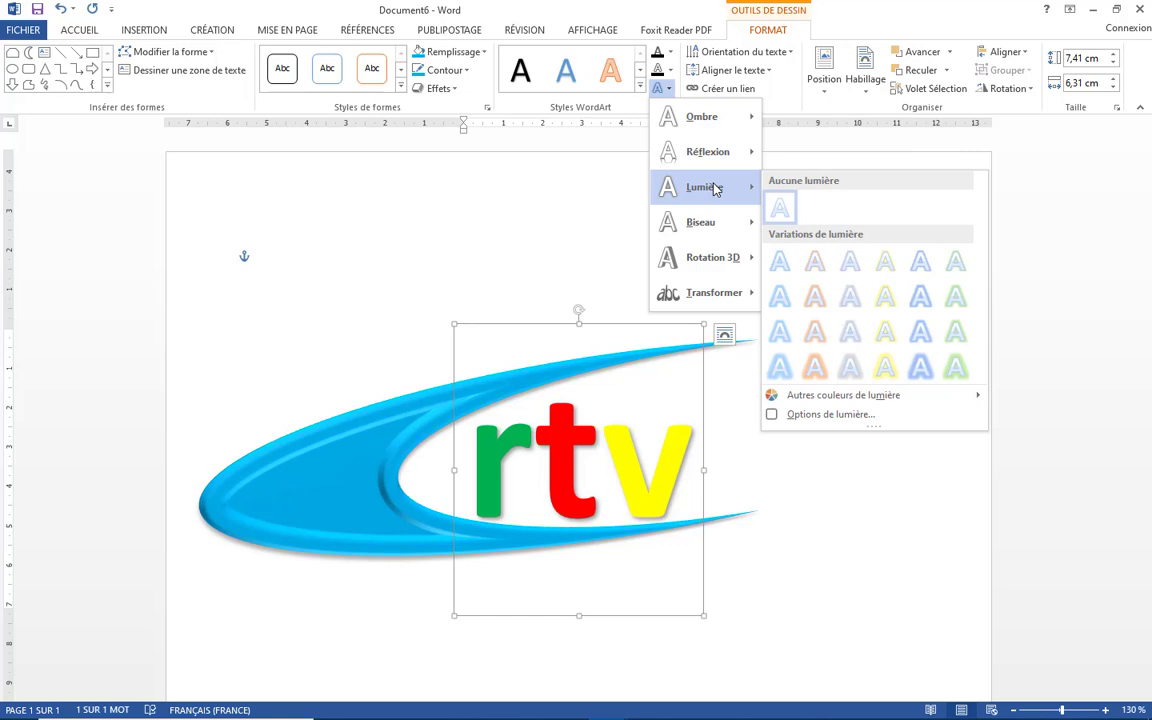
mouse_move(716, 233)
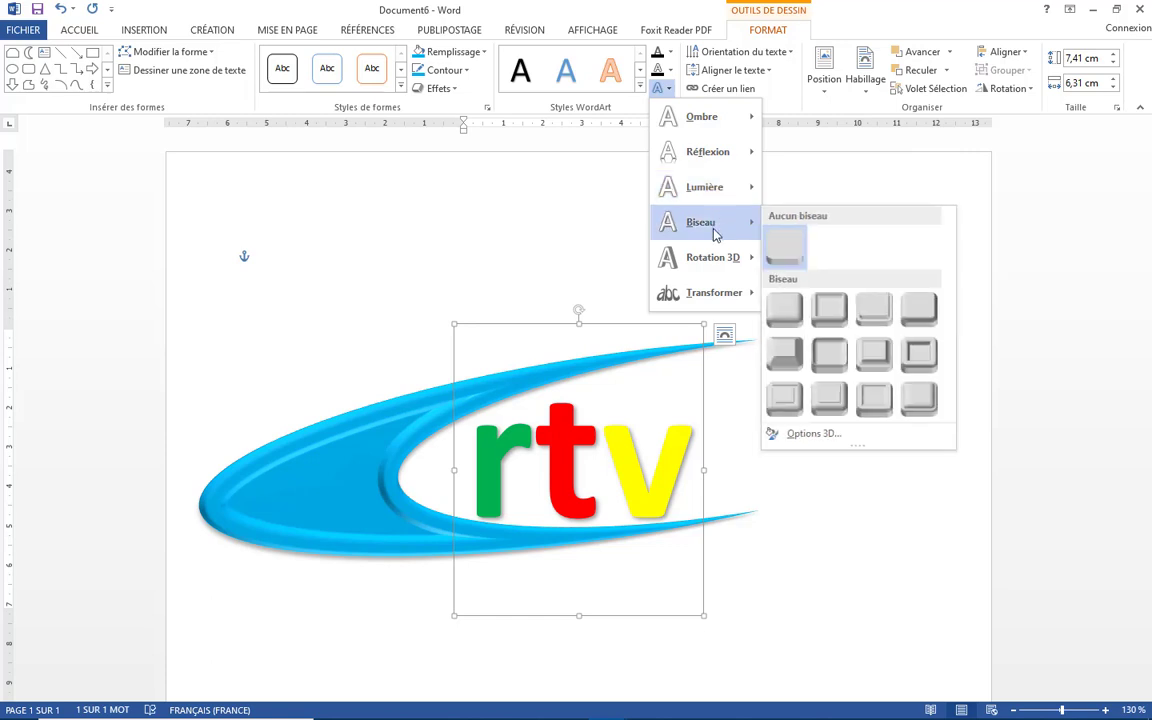
click(913, 360)
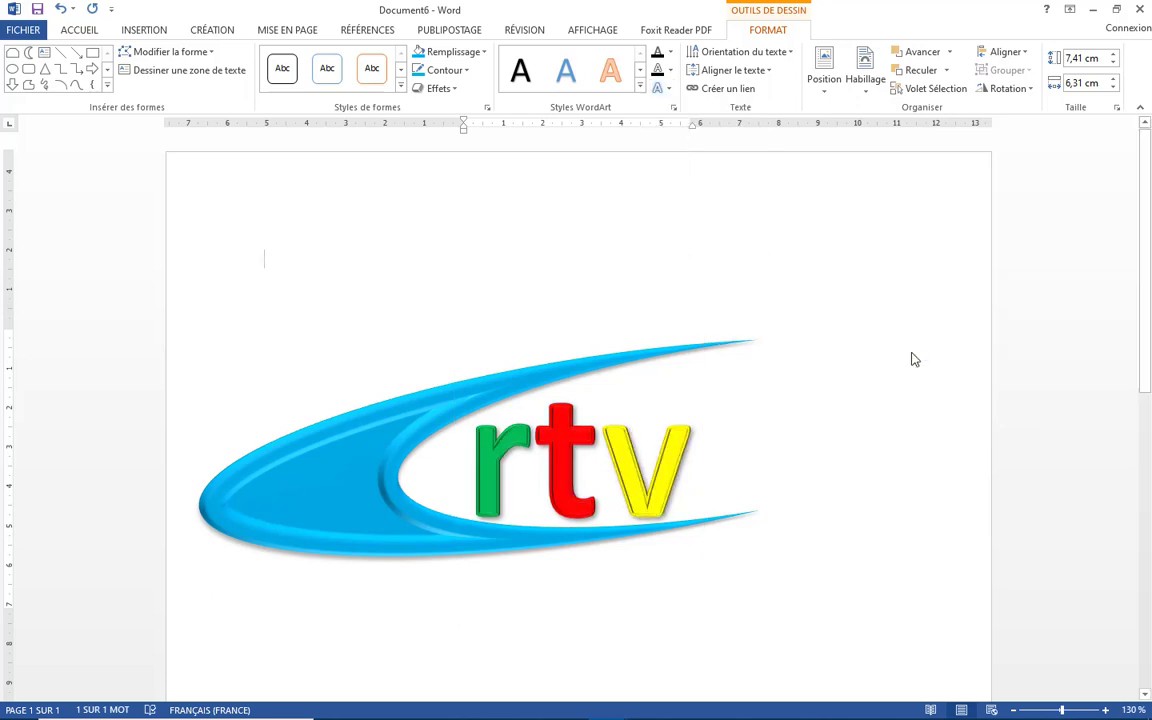
click(913, 360)
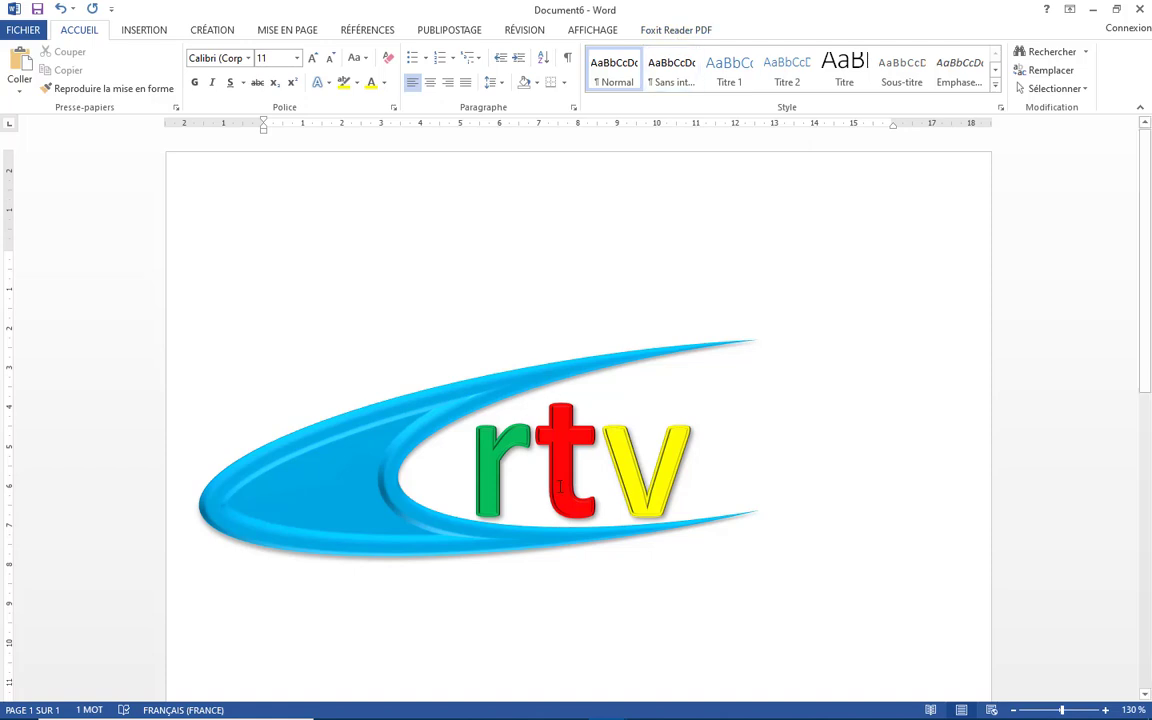
- Give the rtv text a perspective 3D rotation and nudge its text box slightly up and to the right
click(507, 435)
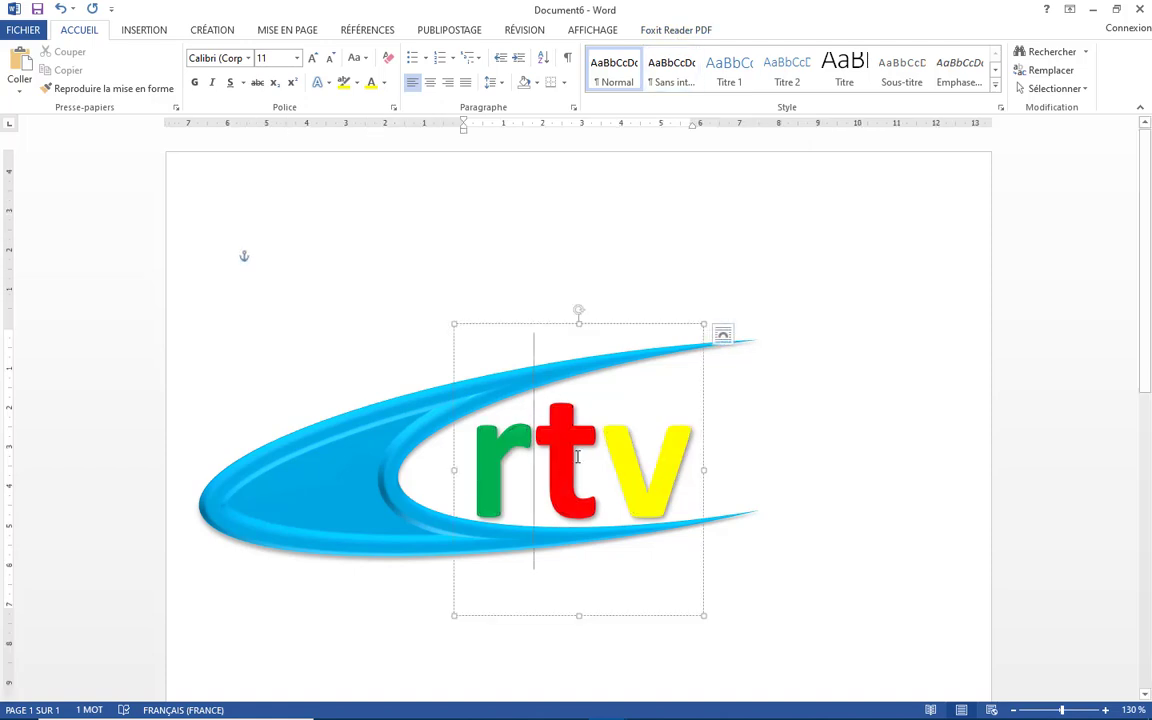
click(704, 400)
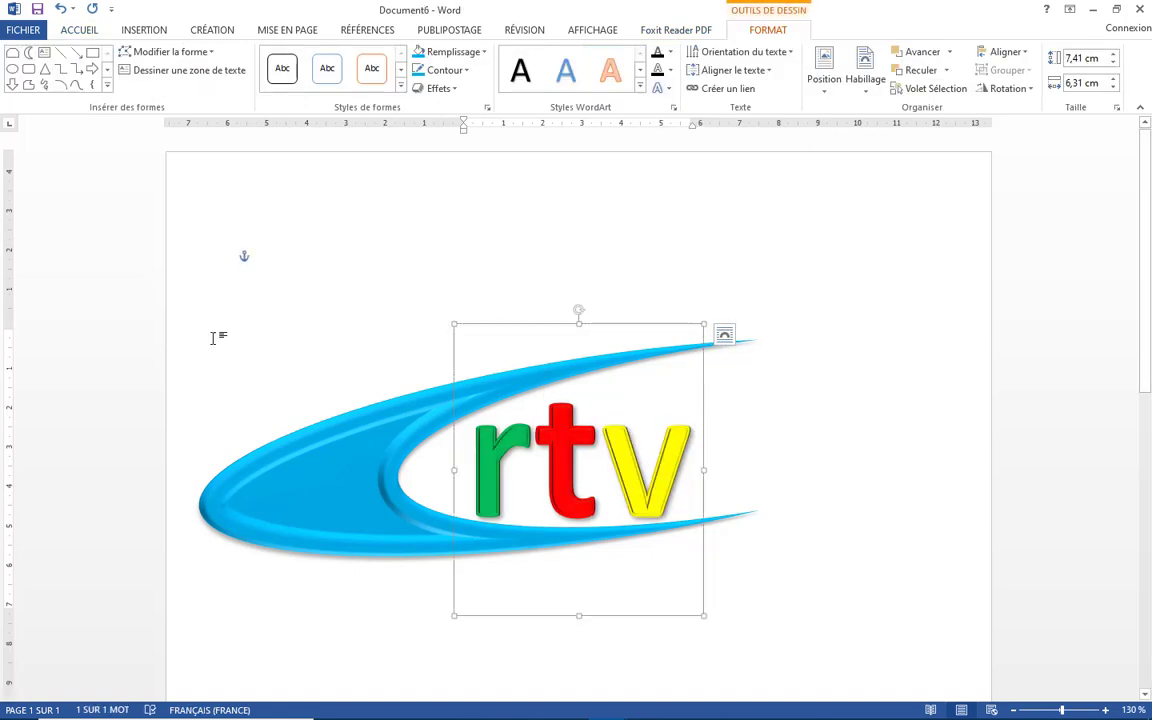
click(670, 90)
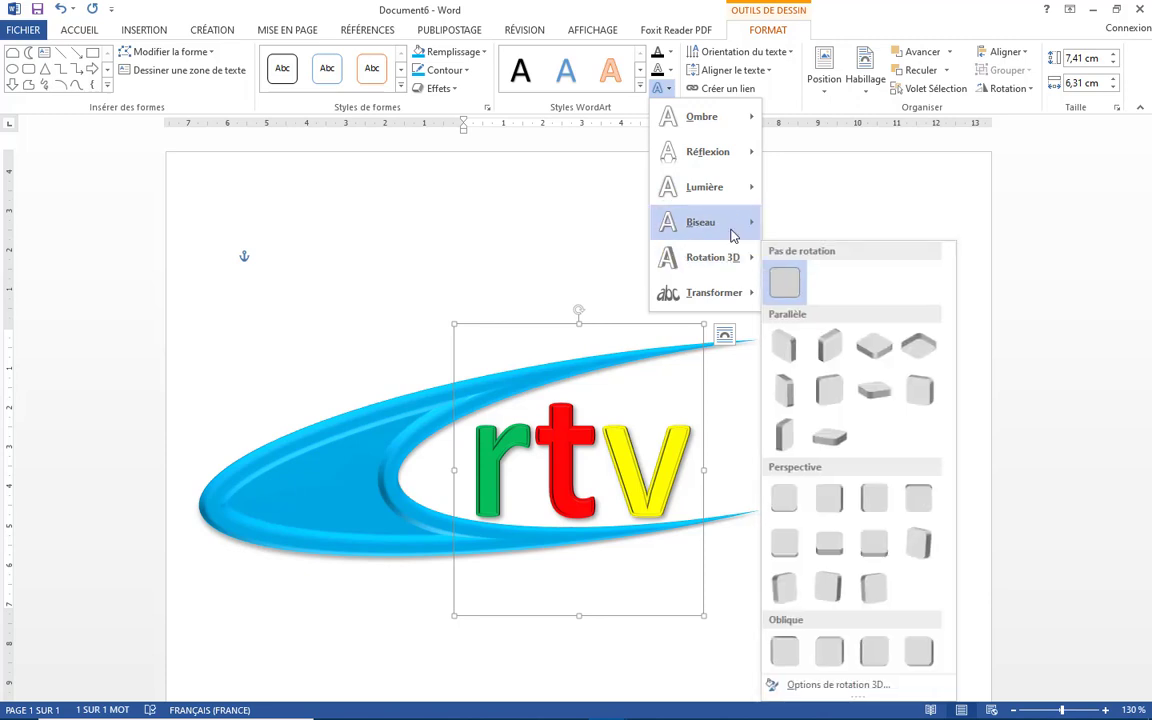
mouse_move(732, 234)
mouse_move(735, 257)
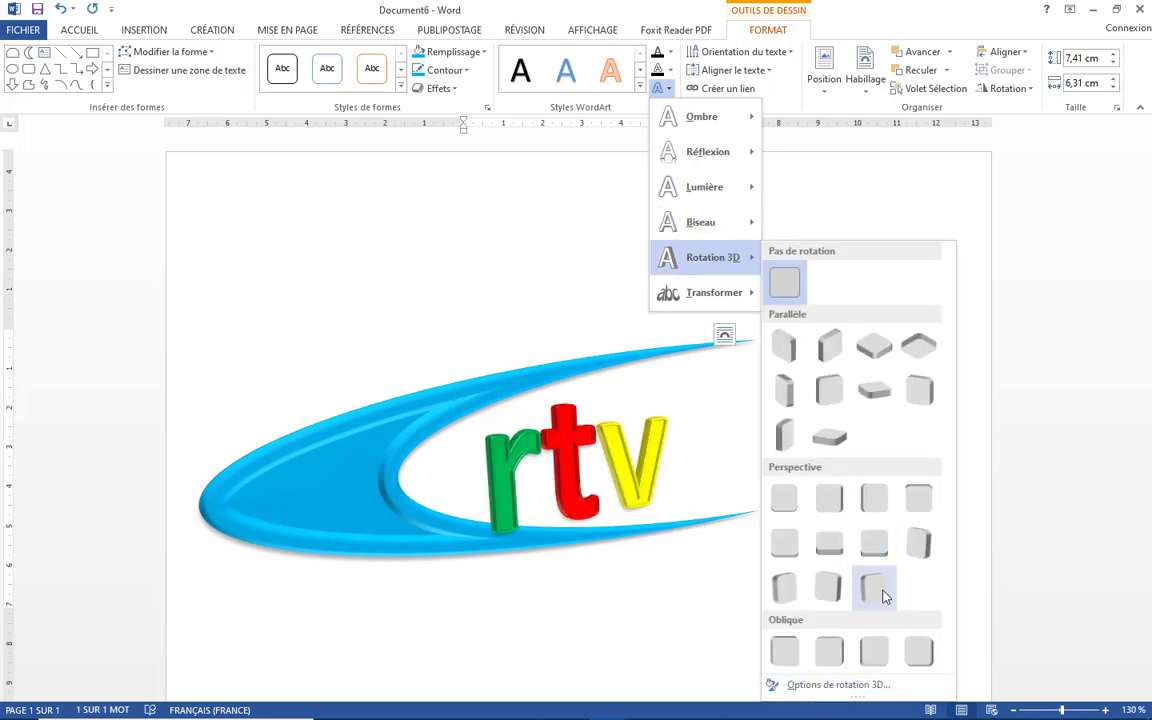
click(884, 591)
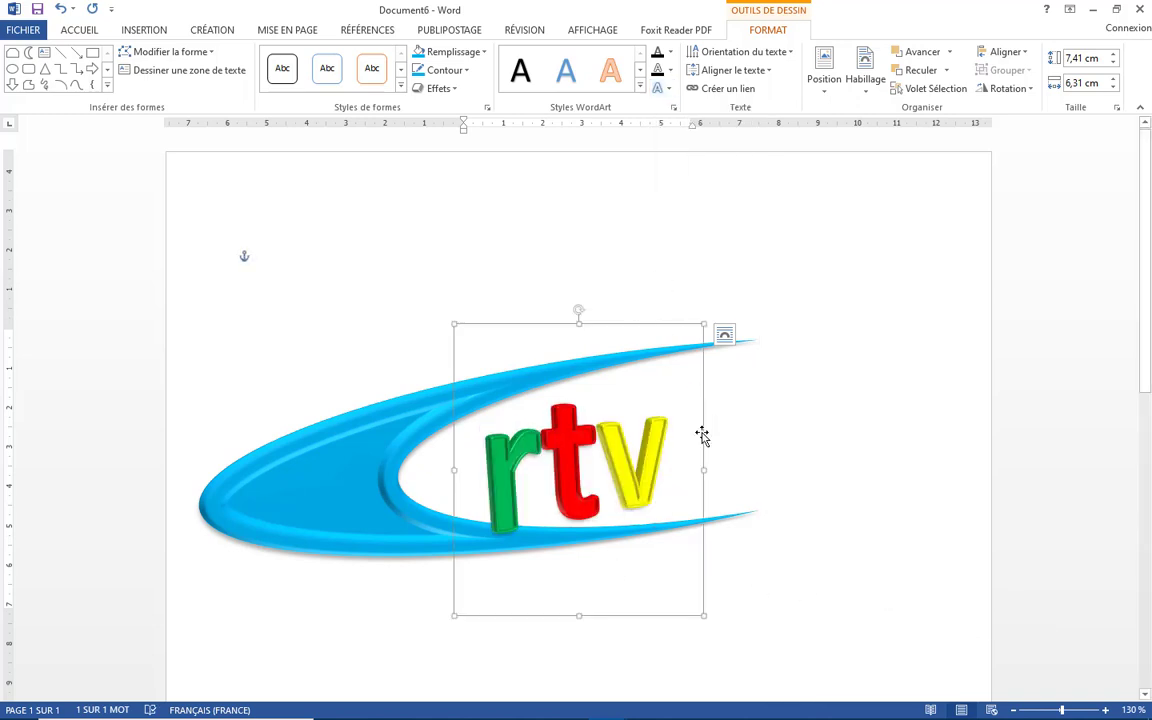
drag(698, 435, 715, 424)
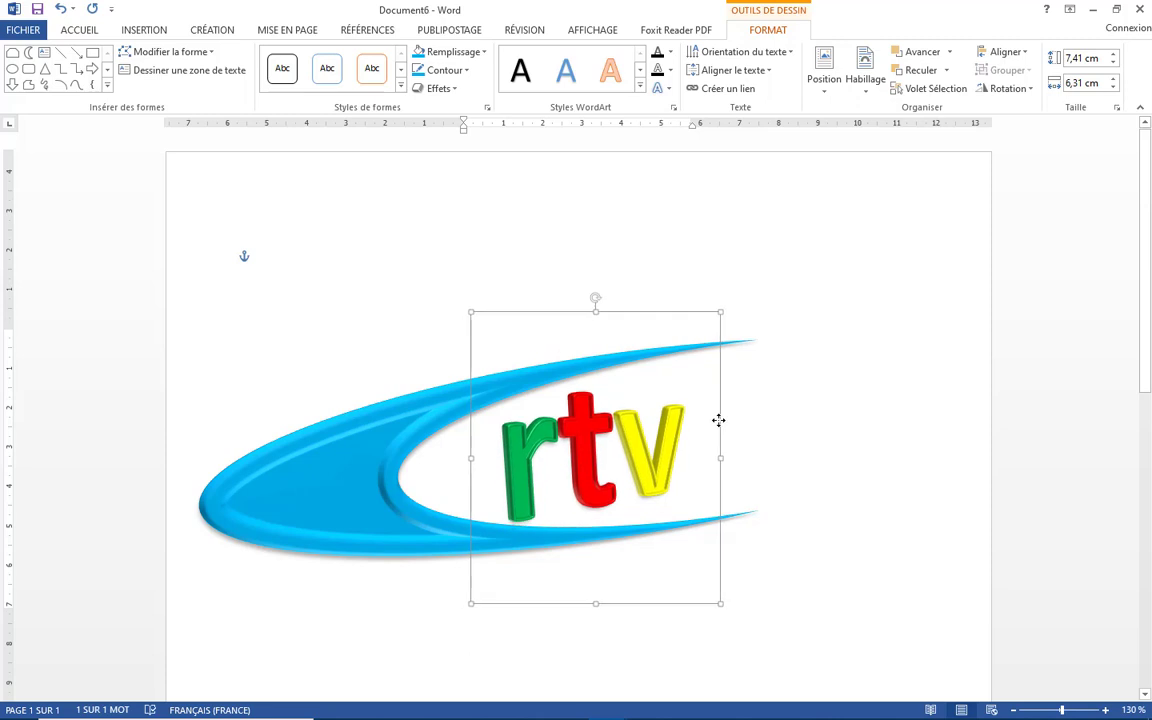
click(660, 89)
mouse_move(740, 301)
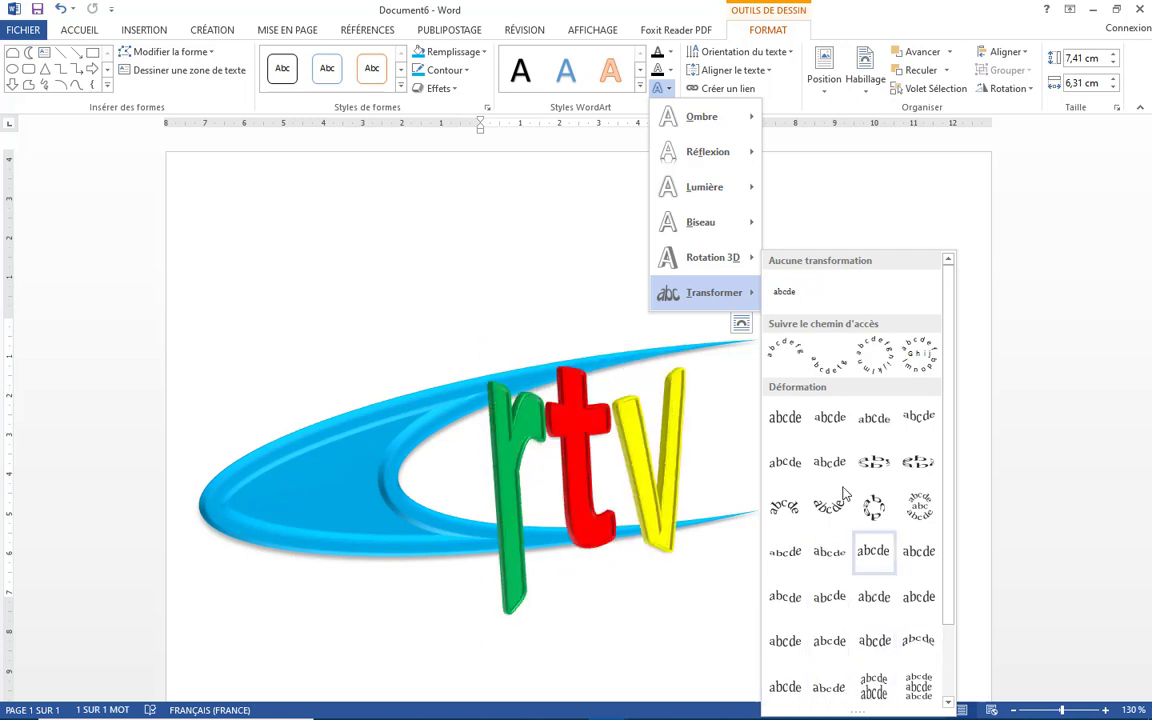
click(802, 200)
click(375, 312)
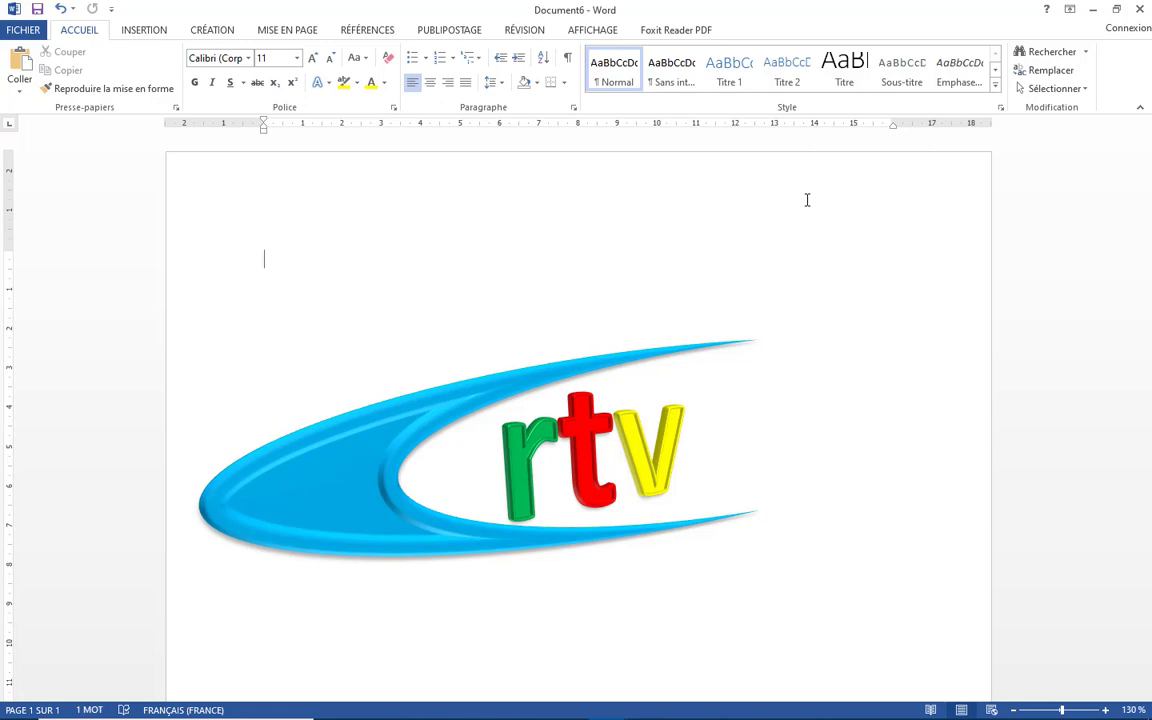
- Minimize the Word window to show the desktop
click(1094, 9)
click(1095, 9)
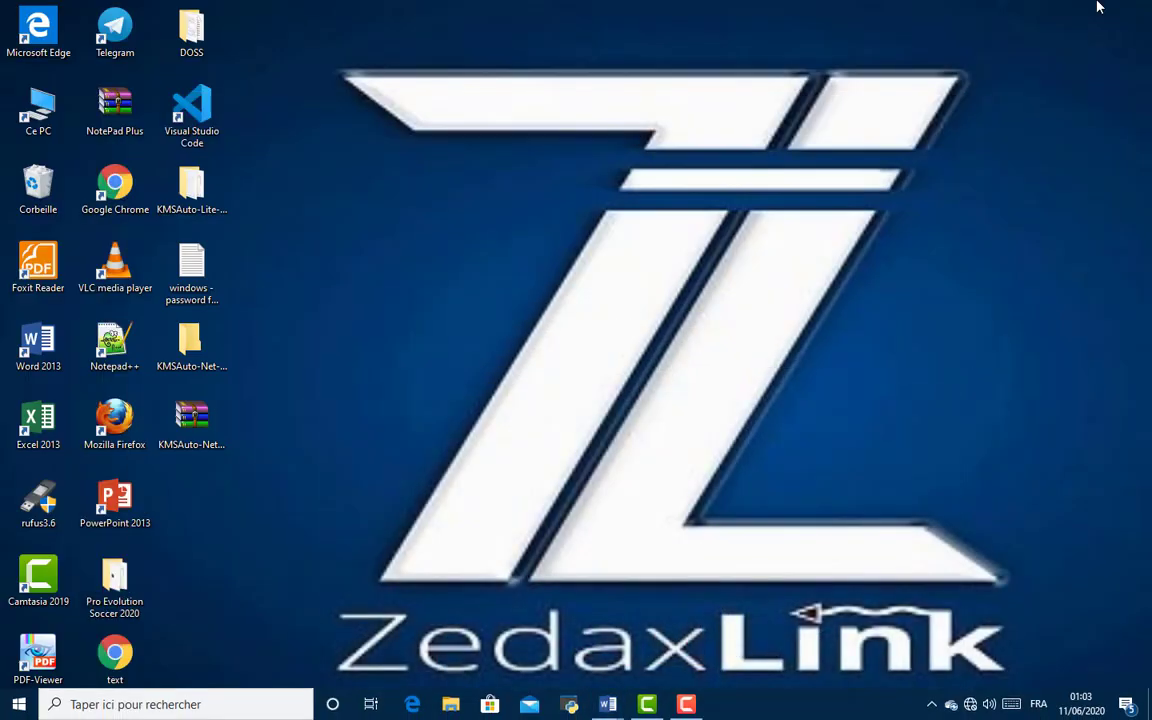